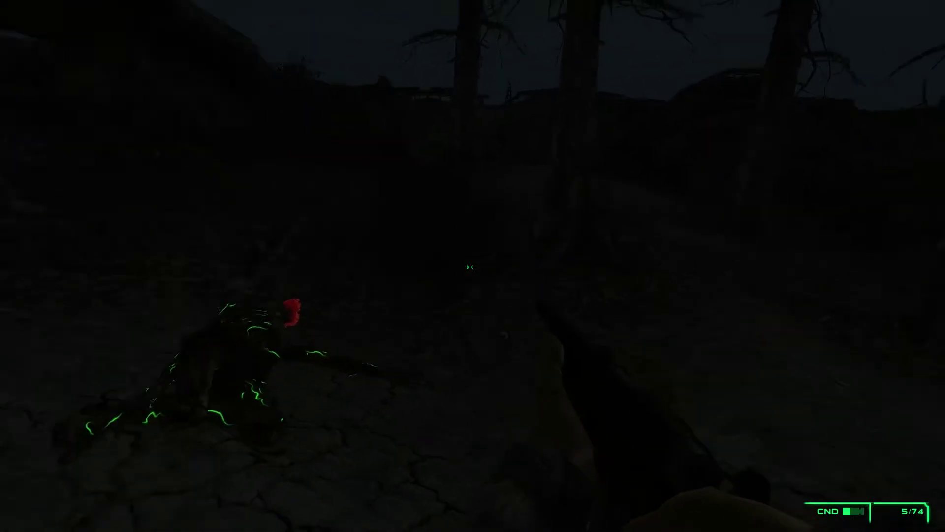
- Inspect the items carried by the dead Night Ghoul without taking anything
key("w")
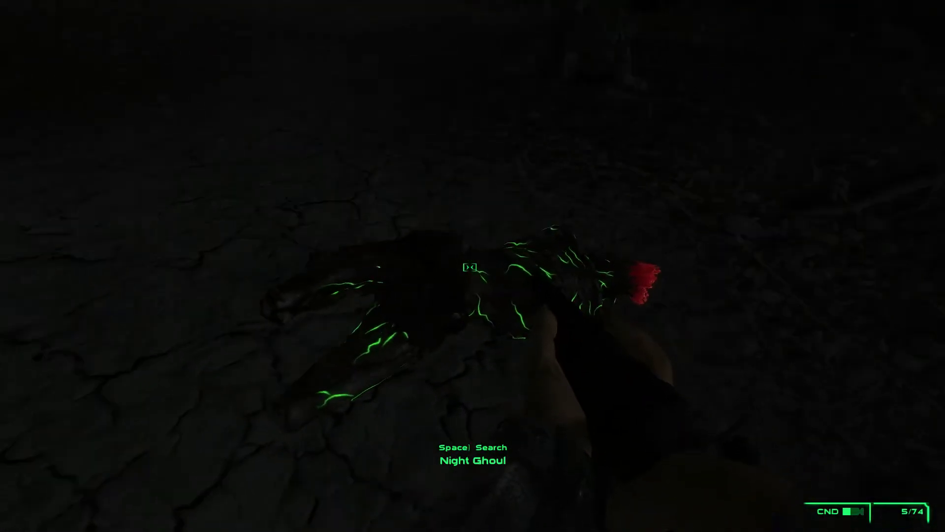
key("space")
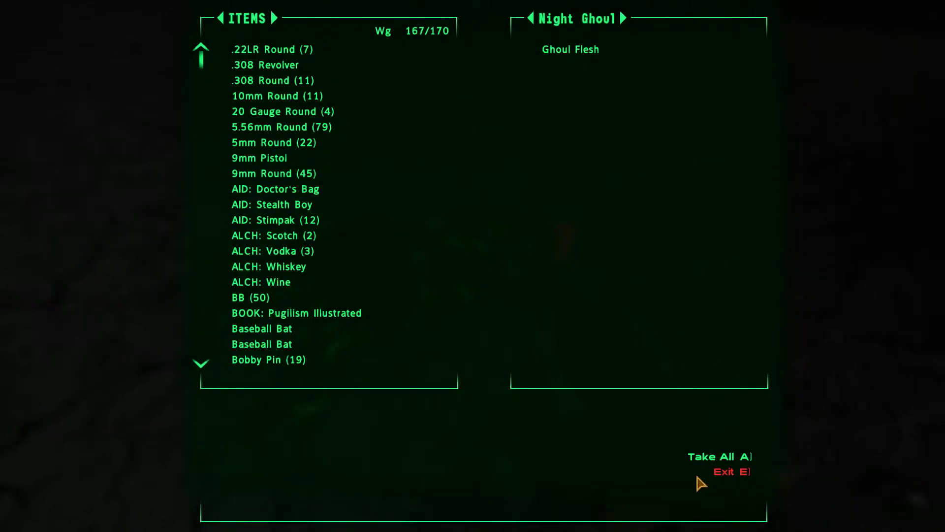
left_click(739, 475)
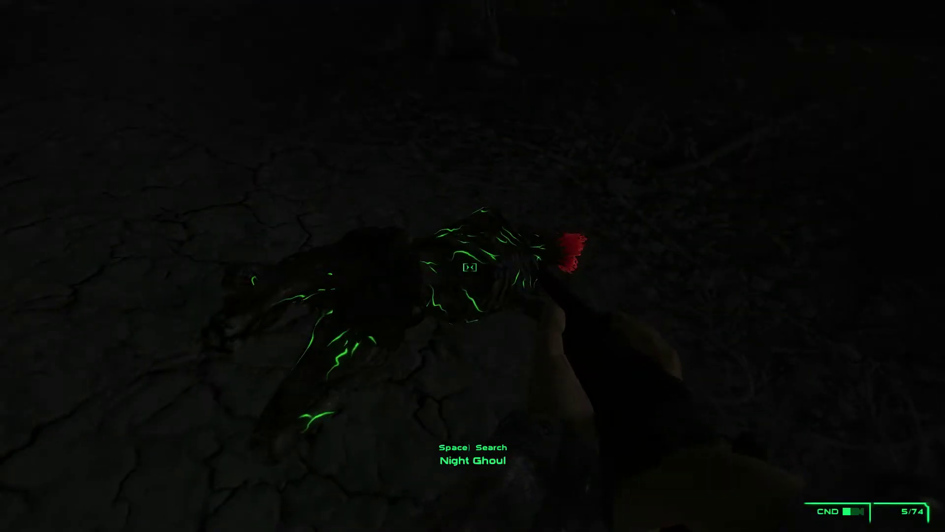
- Consume one Night Ghoul Eye from the Pip-Boy's aid items
key("Tab")
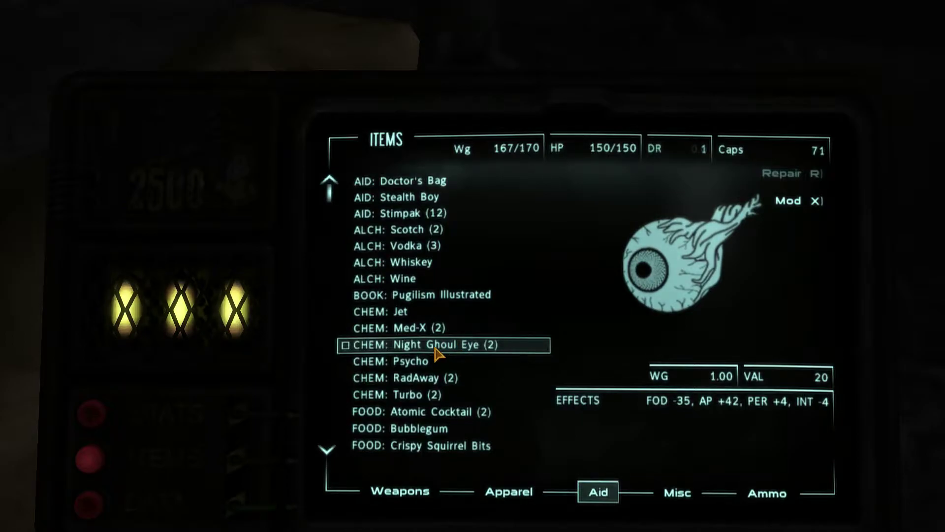
left_click(436, 348)
key("Tab")
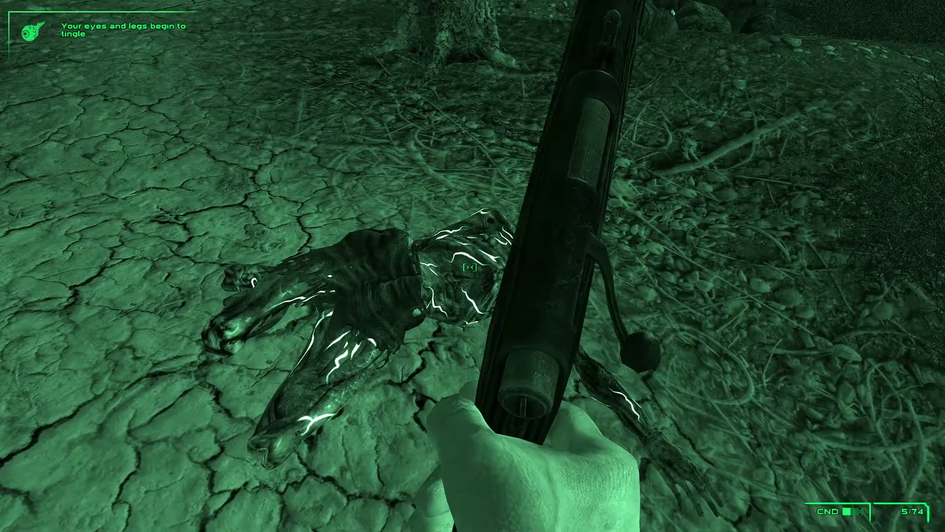
key("w")
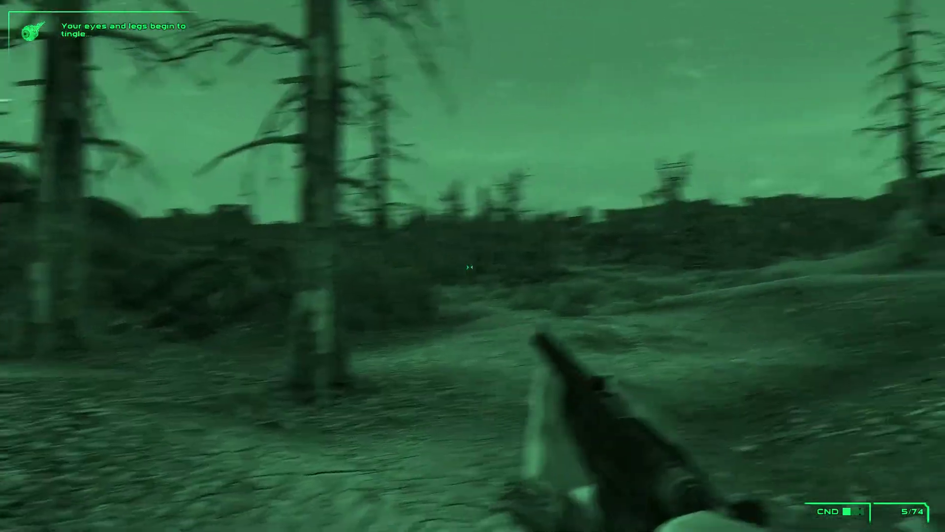
key("w")
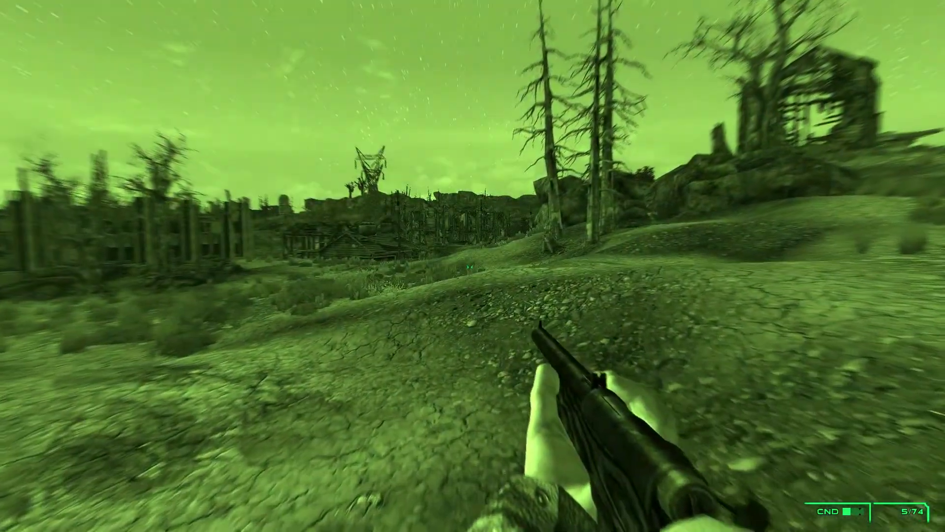
key("w")
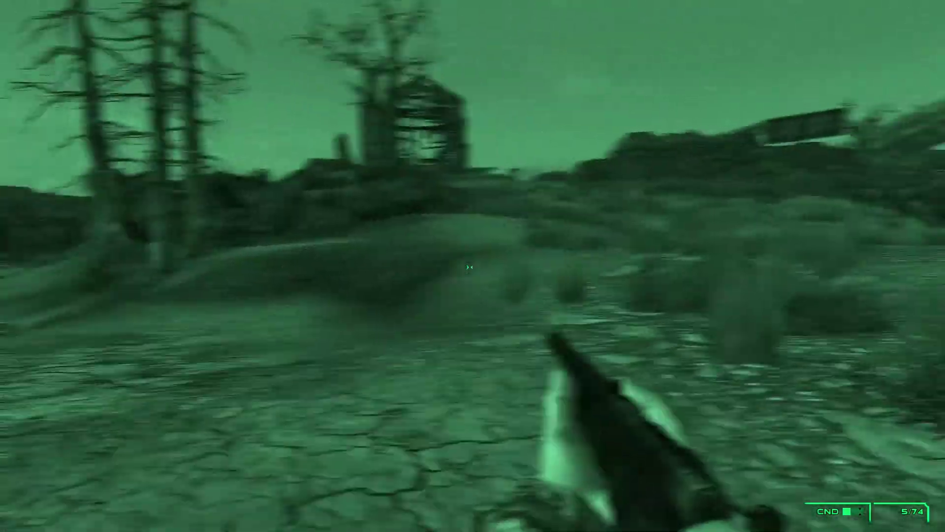
key("w")
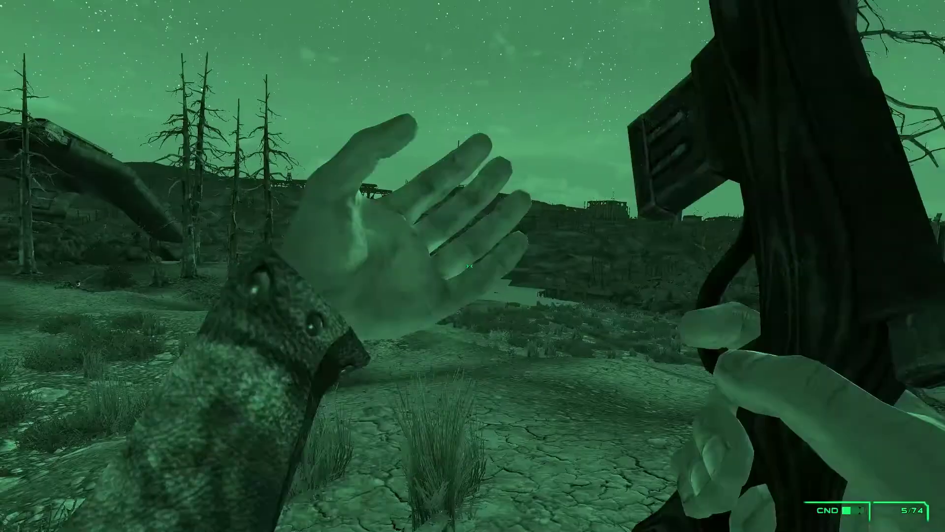
key("w")
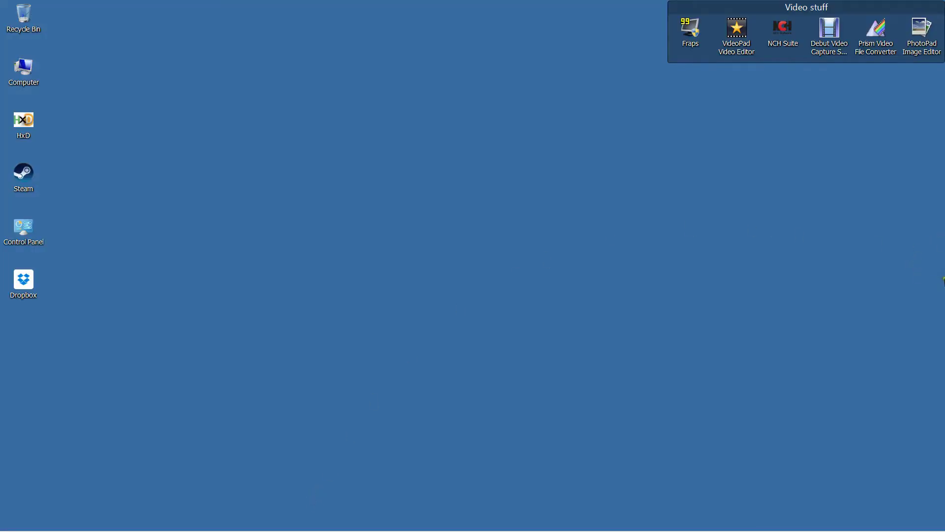
- Launch FNVEdit and load only Mart's Mutant Mod.esm, with all other plugins deselected
left_click(942, 275)
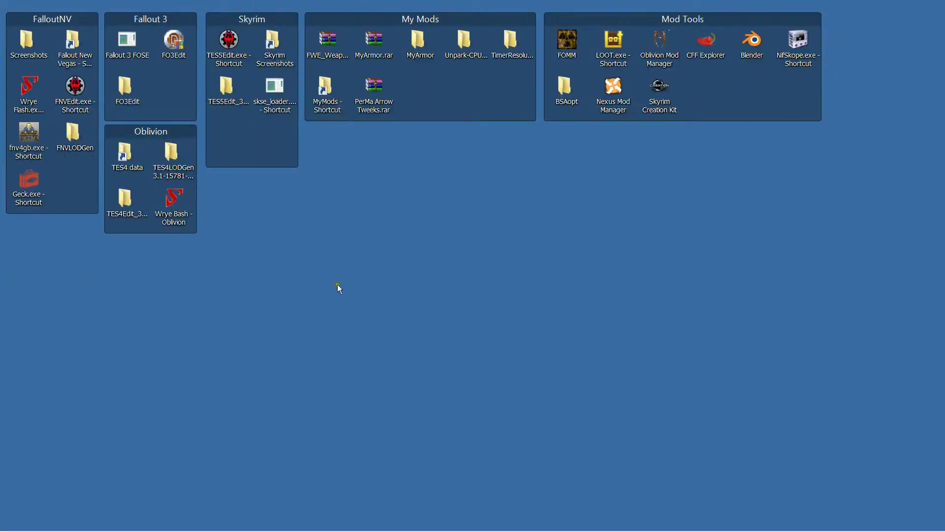
double_click(77, 88)
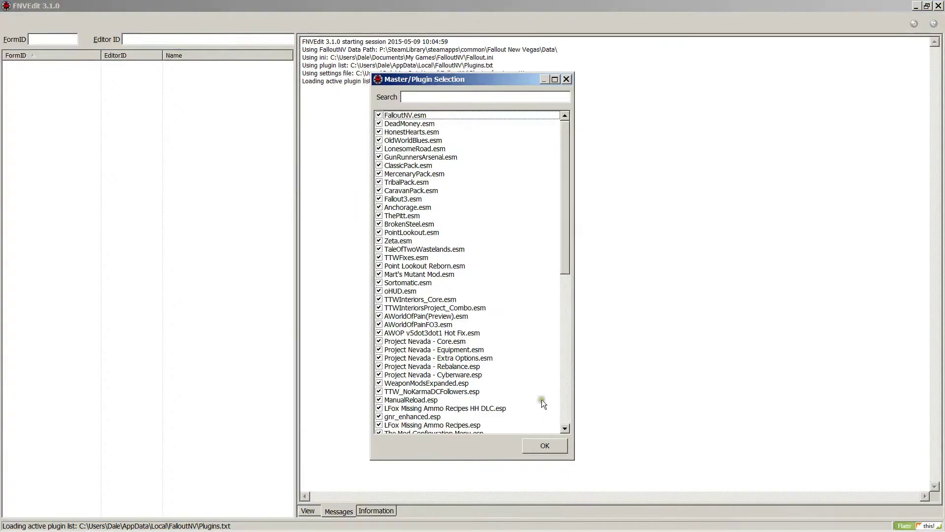
right_click(427, 345)
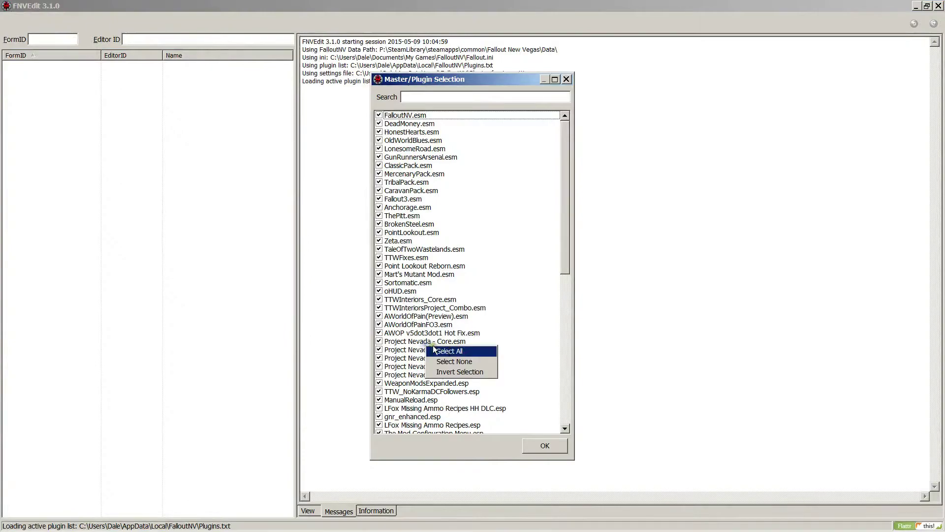
left_click(470, 363)
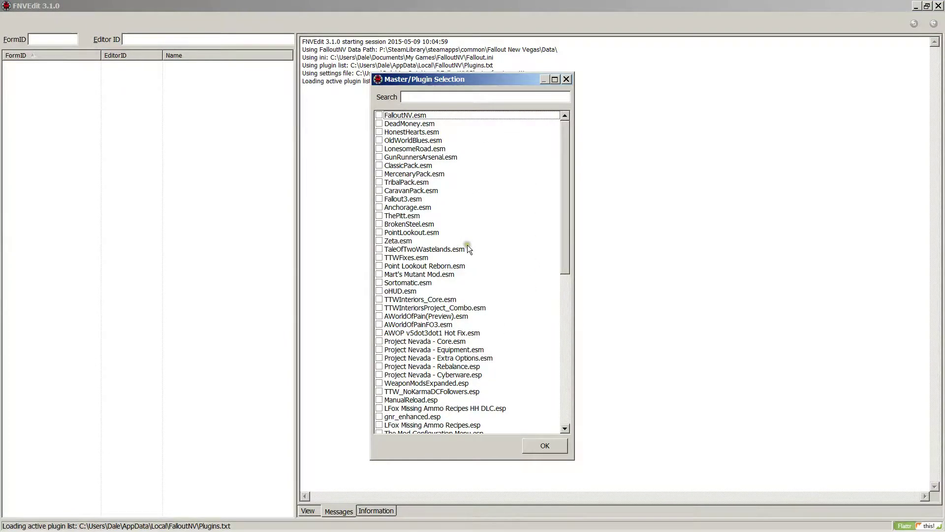
left_click(379, 274)
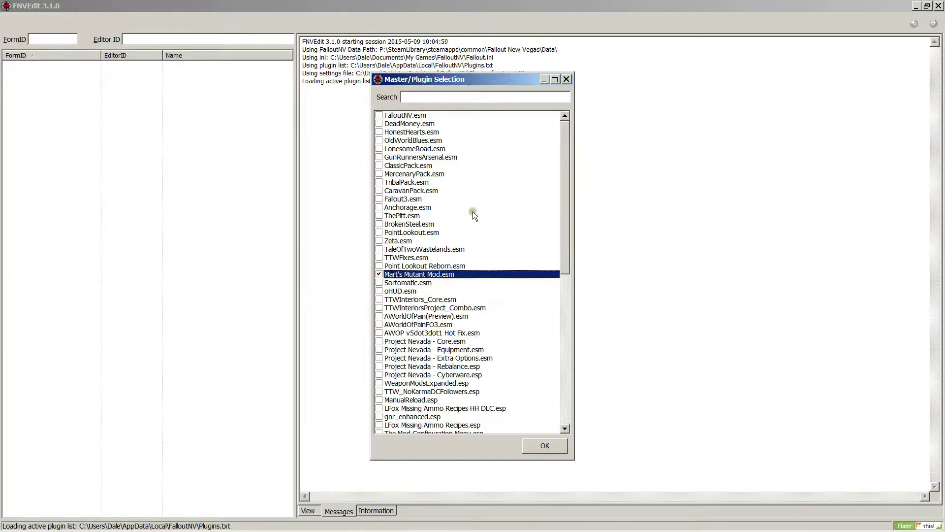
left_click(540, 445)
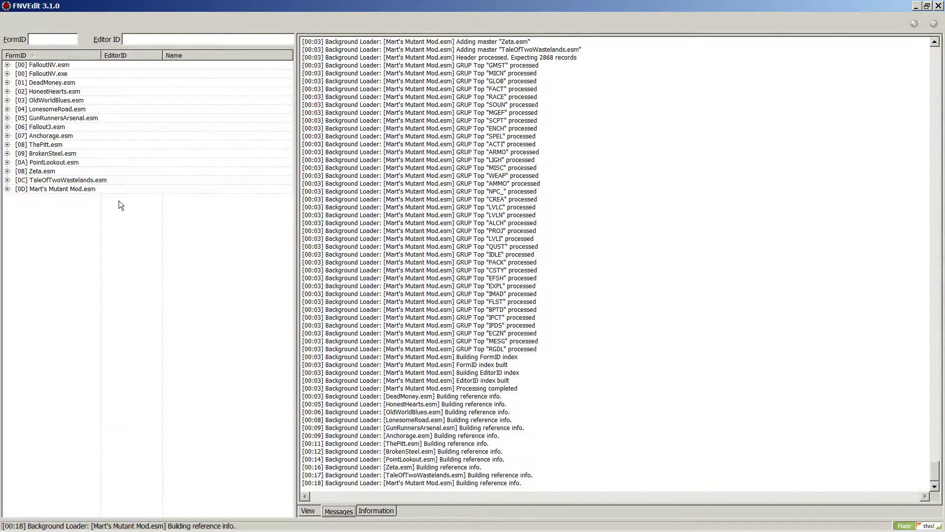
- Open the zMMMzSunglassesISFX image space modifier record in Mart's Mutant Mod.esm
left_click(8, 189)
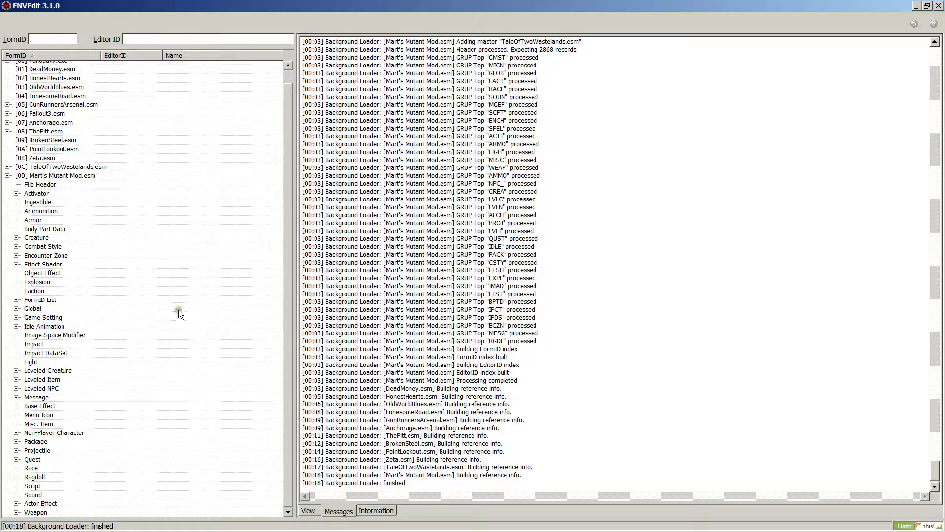
left_click(16, 335)
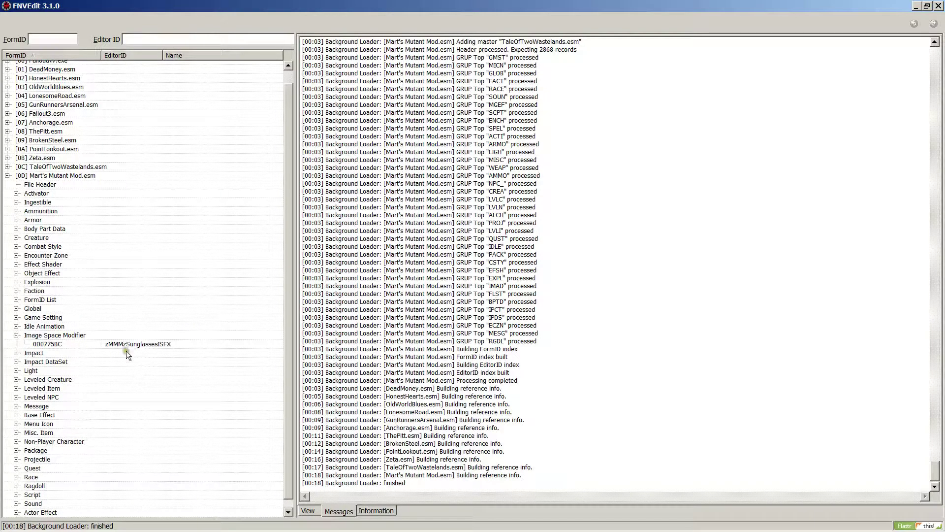
left_click(148, 345)
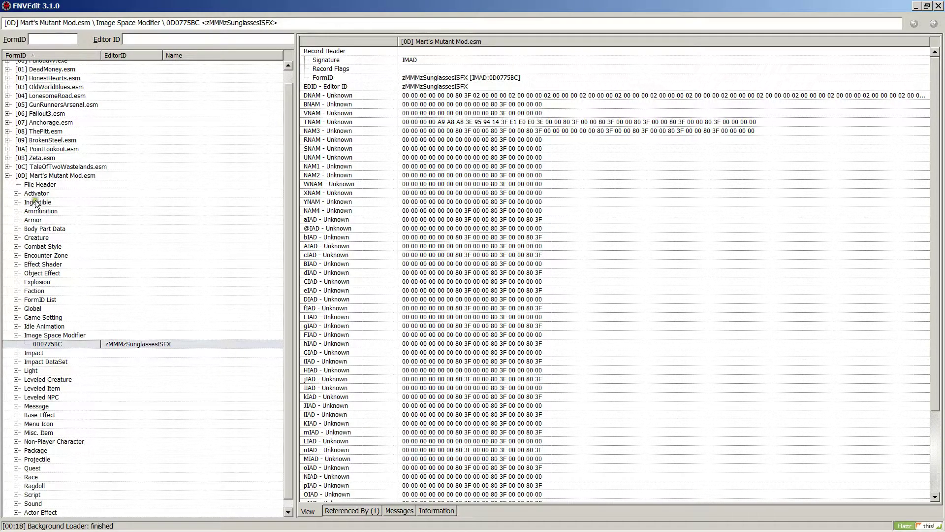
- Open the Night Ghoul Eye ingestible record in Mart's Mutant Mod.esm and review its effects
left_click(16, 202)
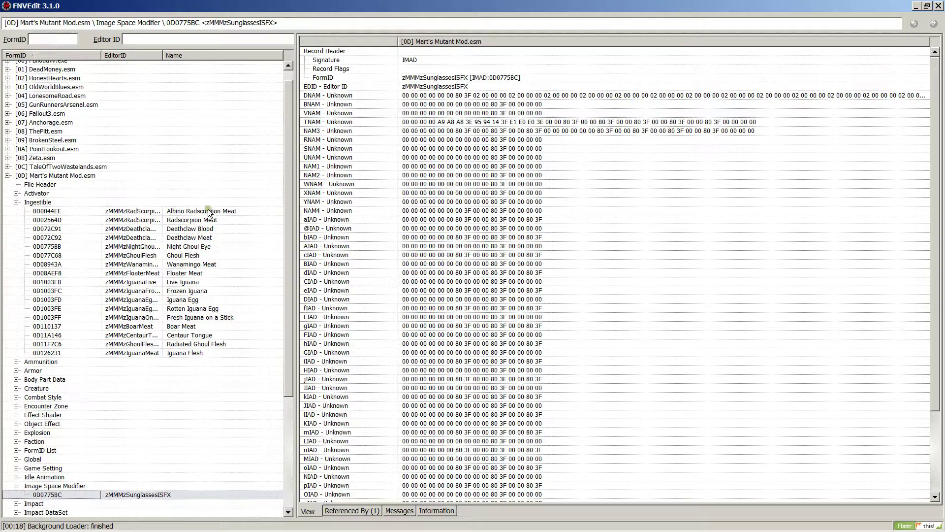
left_click(197, 247)
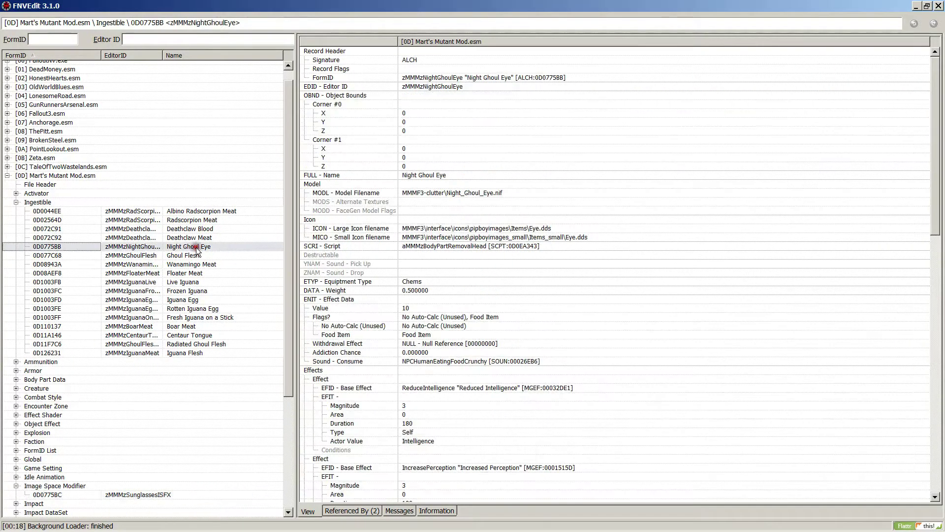
left_click(578, 281)
scroll(578, 281, "down", 8)
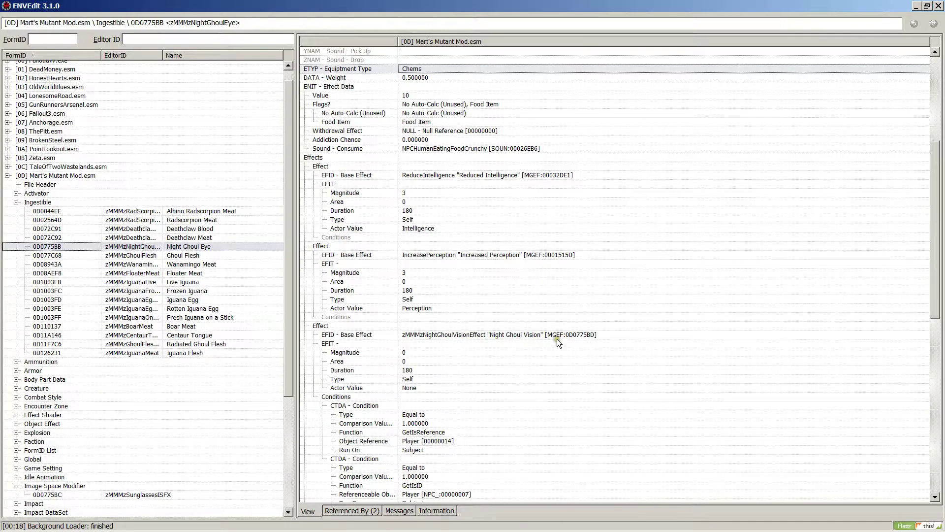
- Copy the FormID 0D0775BD from the Night Ghoul Vision base effect of the Night Ghoul Eye record
double_click(570, 335)
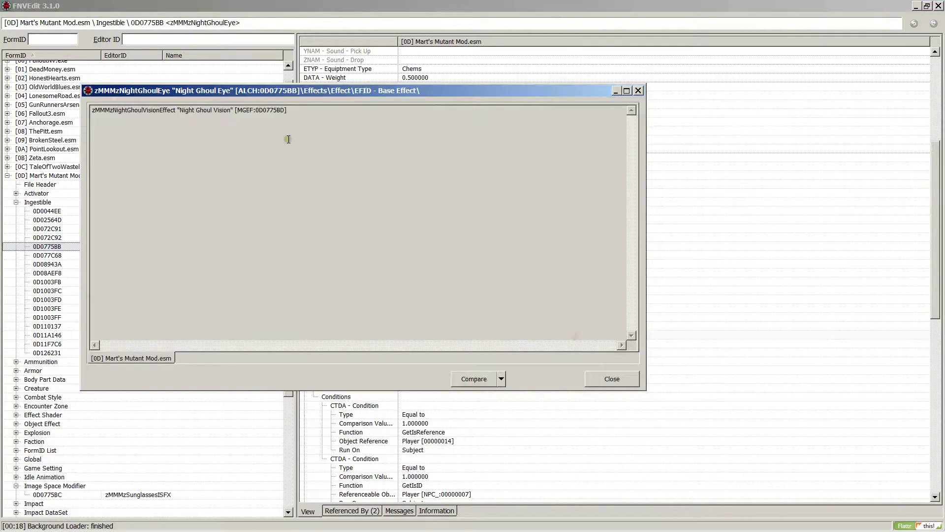
left_click_drag(255, 110, 284, 109)
right_click(268, 111)
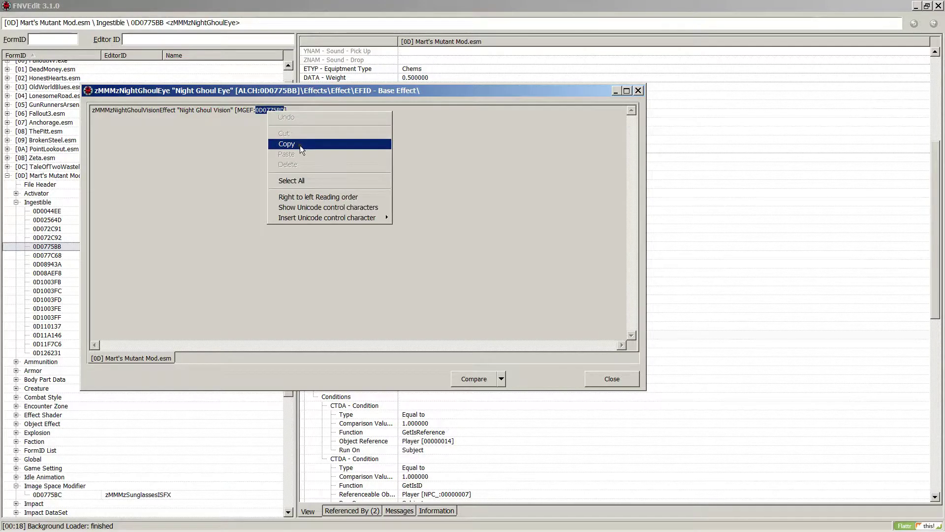
left_click(300, 144)
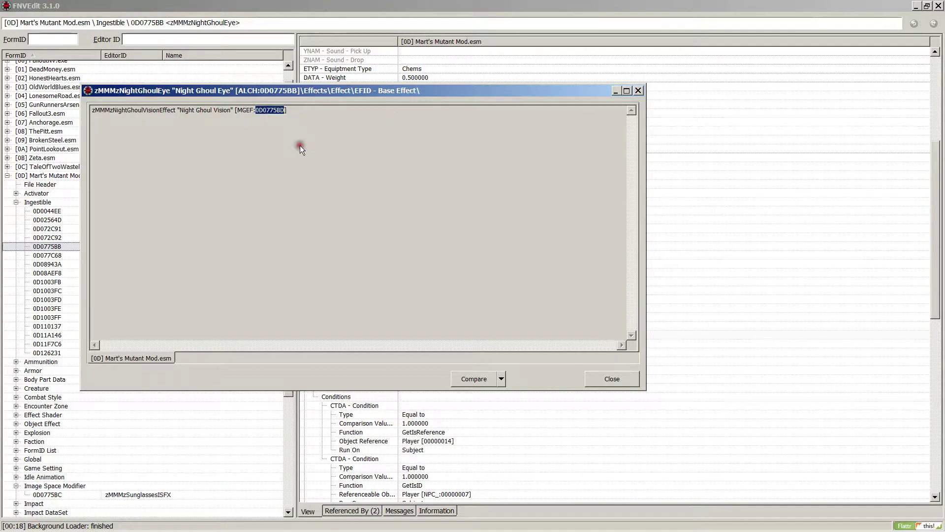
left_click(613, 380)
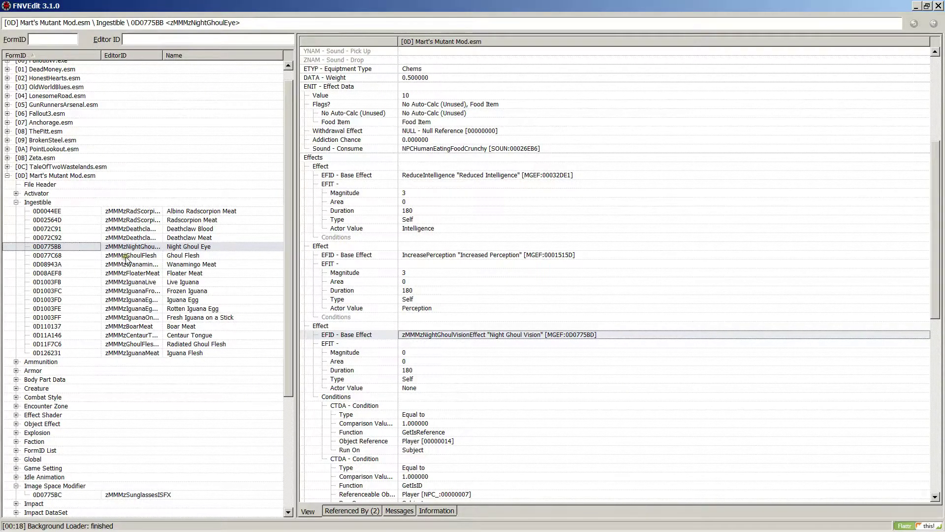
- Go to the Night Ghoul Vision base effect record by looking up the copied FormID 0D0775BD
left_click(40, 40)
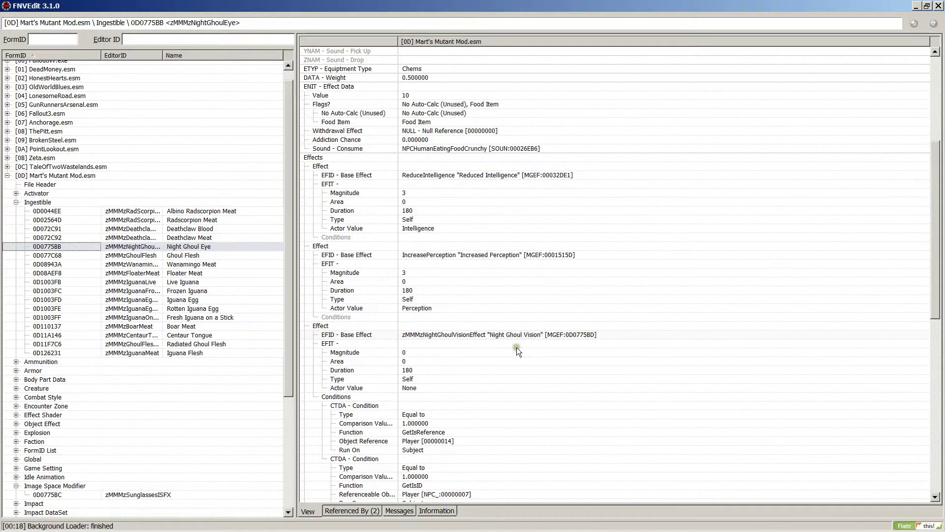
right_click(49, 39)
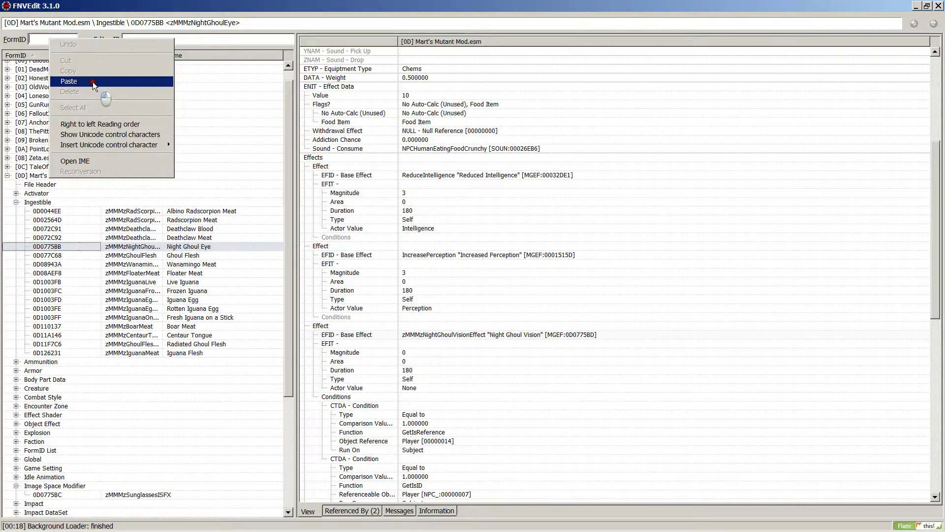
left_click(91, 81)
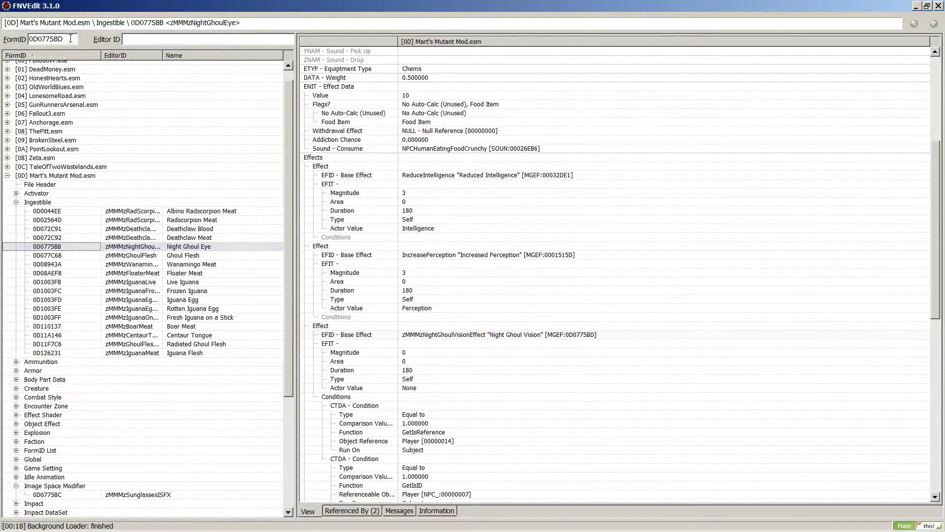
key("Return")
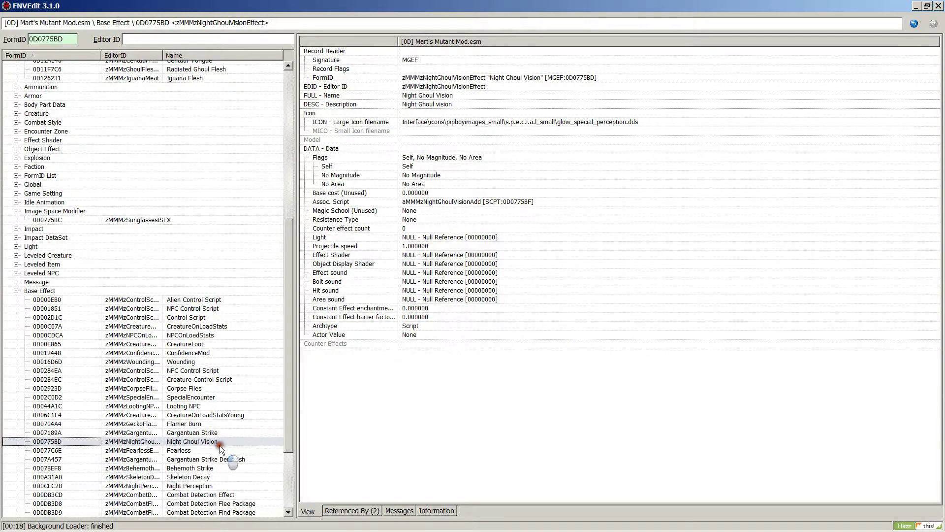
left_click(634, 307)
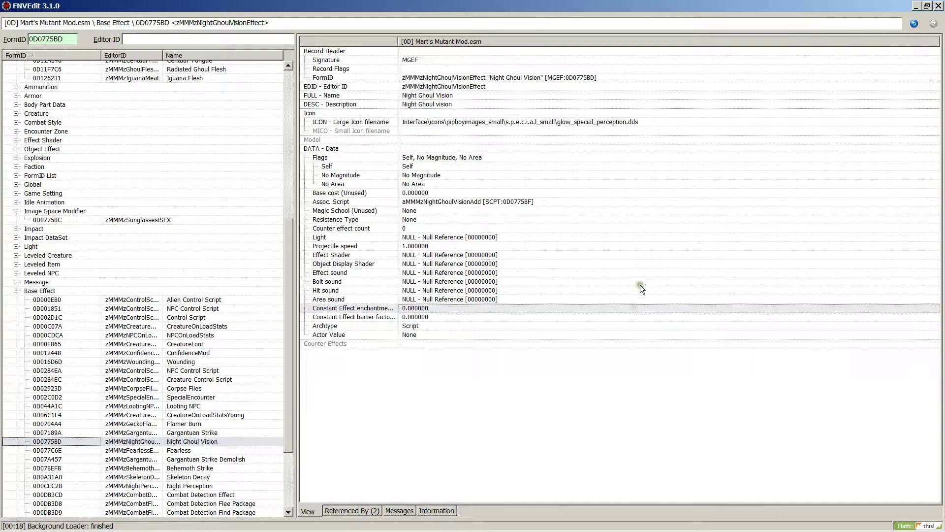
- Copy the FormID 0D0775BF of the associated script aMMMzNightGhoulVisionAdd from the base effect record
double_click(505, 202)
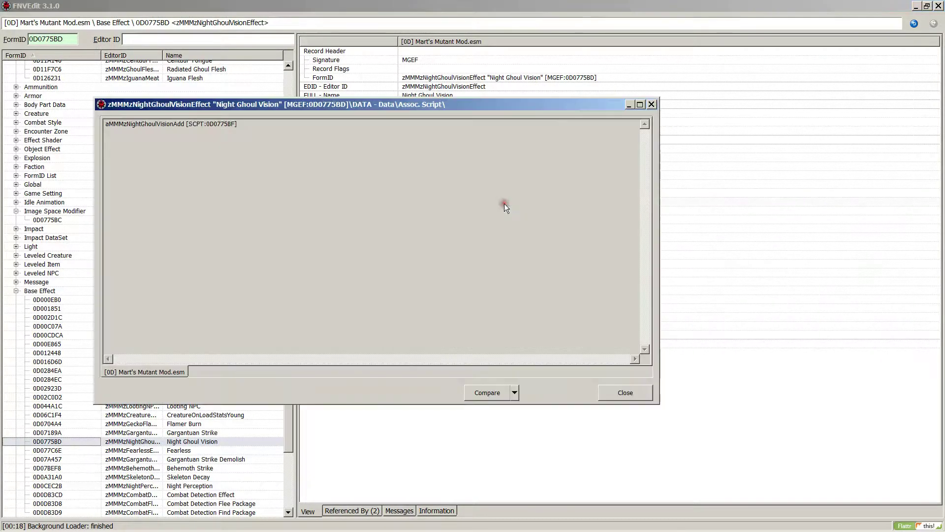
left_click_drag(206, 124, 235, 124)
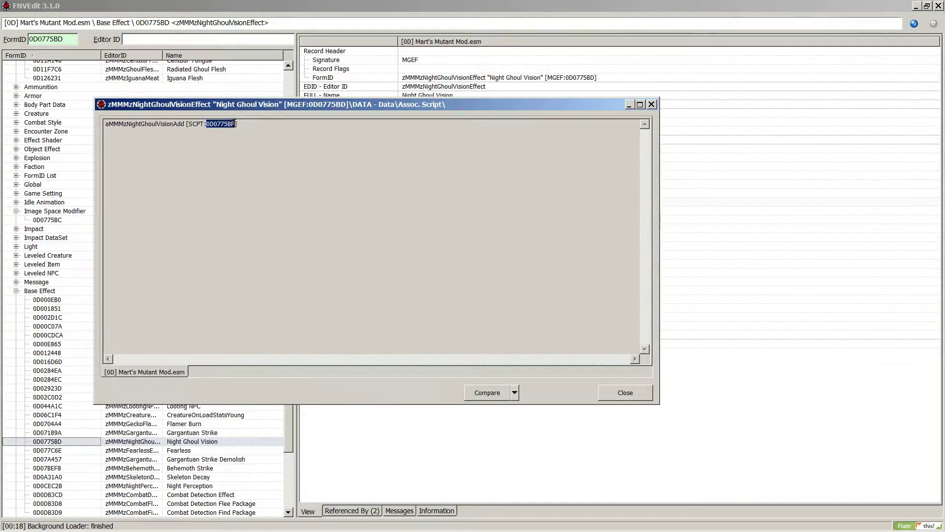
left_click(620, 392)
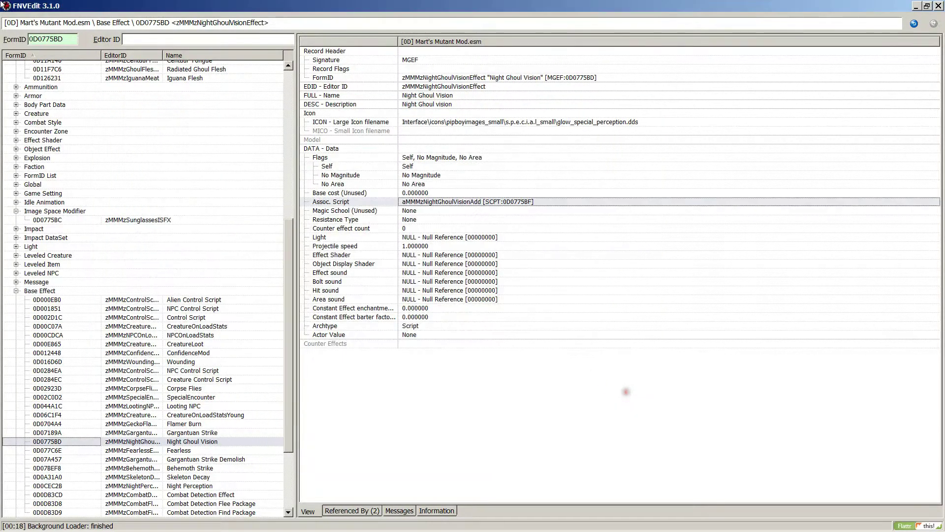
- Go to the aMMMzNightGhoulVisionAdd script record by looking up the copied FormID 0D0775BF
double_click(71, 39)
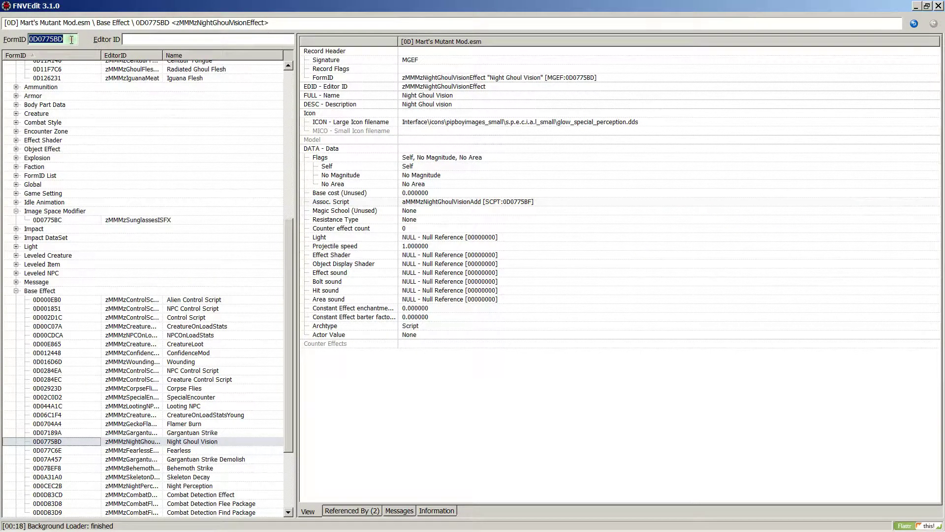
key("ctrl+v")
key("Return")
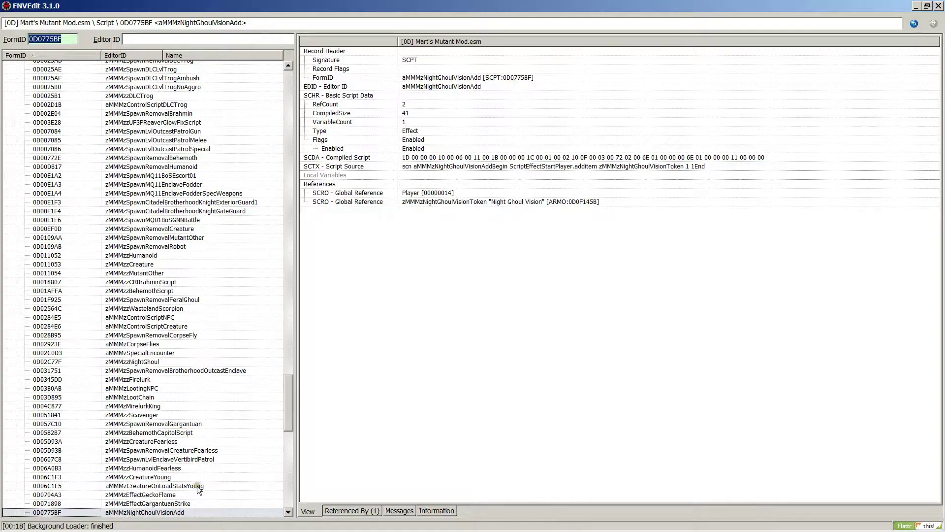
left_click(163, 515)
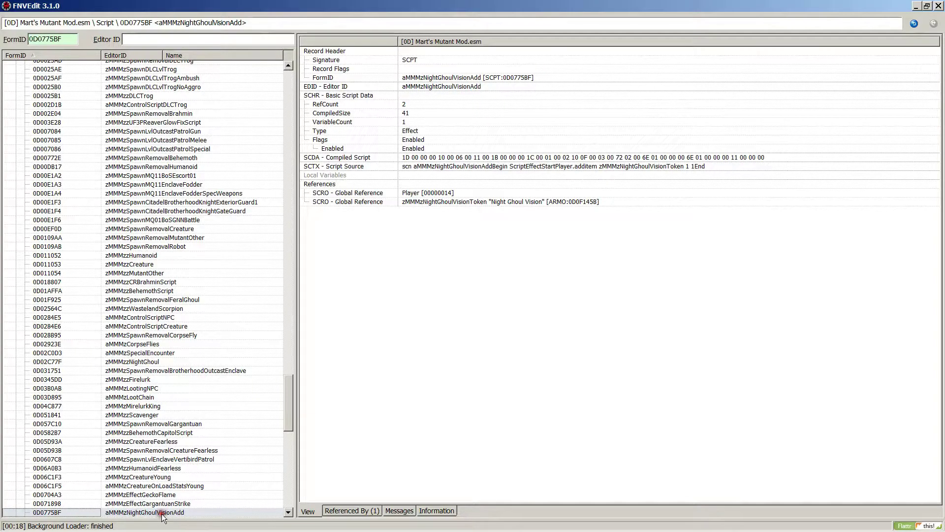
- Copy the FormID 0D0F145B of zMMMzNightGhoulVisionToken from the global references of the aMMMzNightGhoulVisionAdd script
double_click(522, 202)
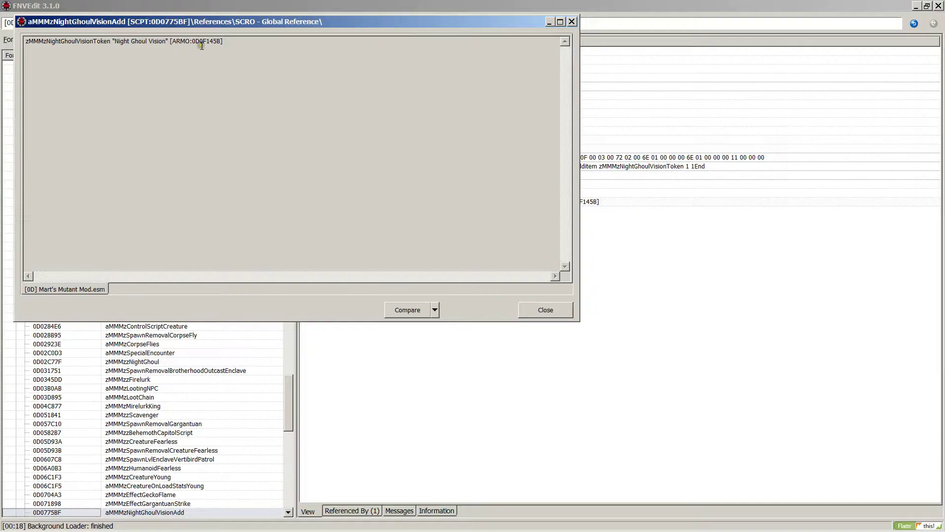
left_click_drag(192, 42, 230, 53)
left_click(544, 310)
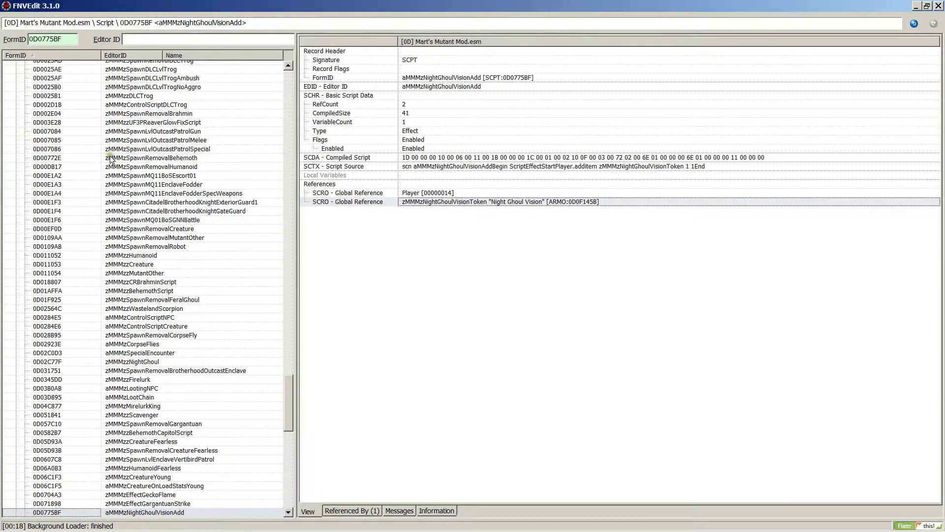
- Go to the Night Ghoul Vision token armor record by looking up the copied FormID 0D0F145B
double_click(69, 37)
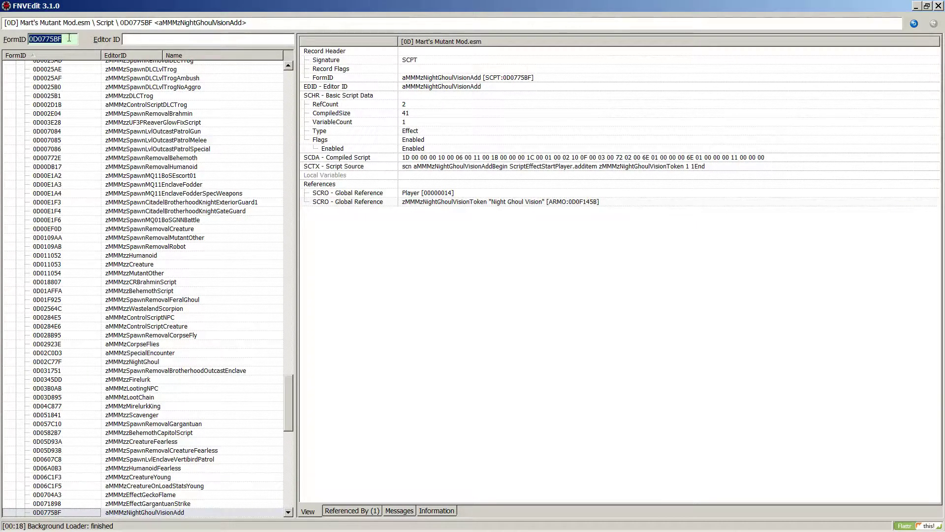
key("ctrl+v")
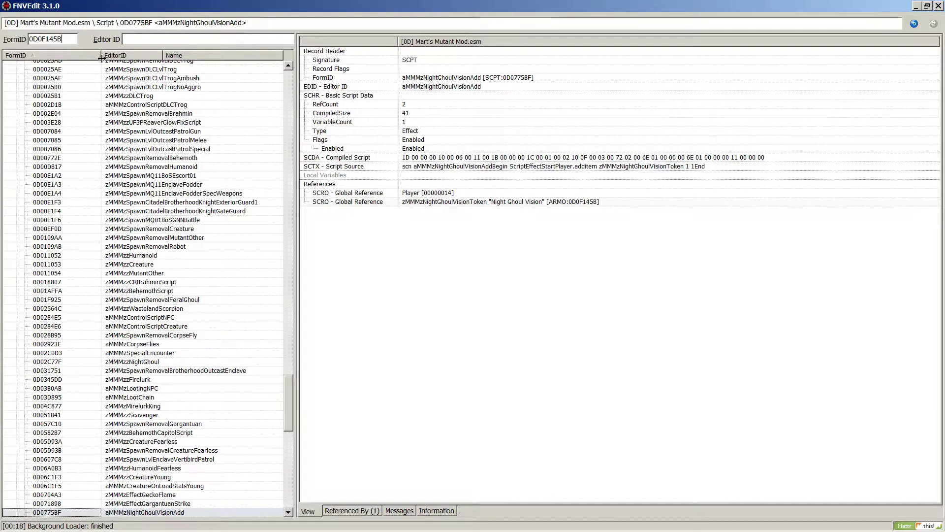
key("Return")
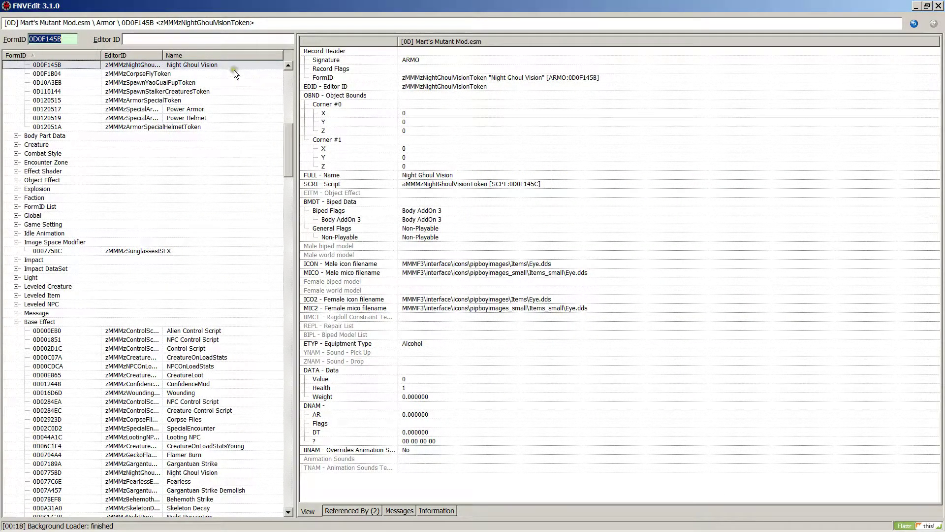
left_click(222, 65)
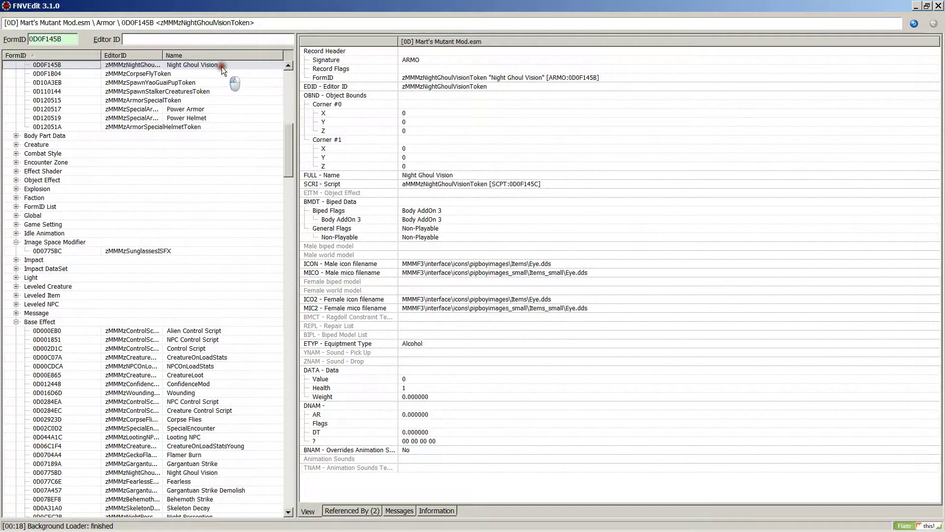
left_click(605, 217)
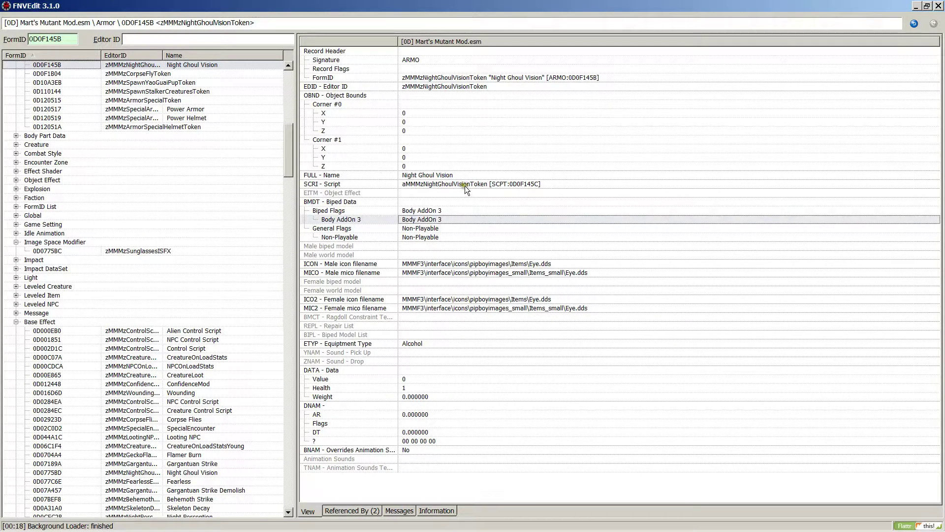
- Copy the FormID 0D0F145C of the attached script aMMMzNightGhoulVisionToken from the Night Ghoul Vision armor record
double_click(510, 185)
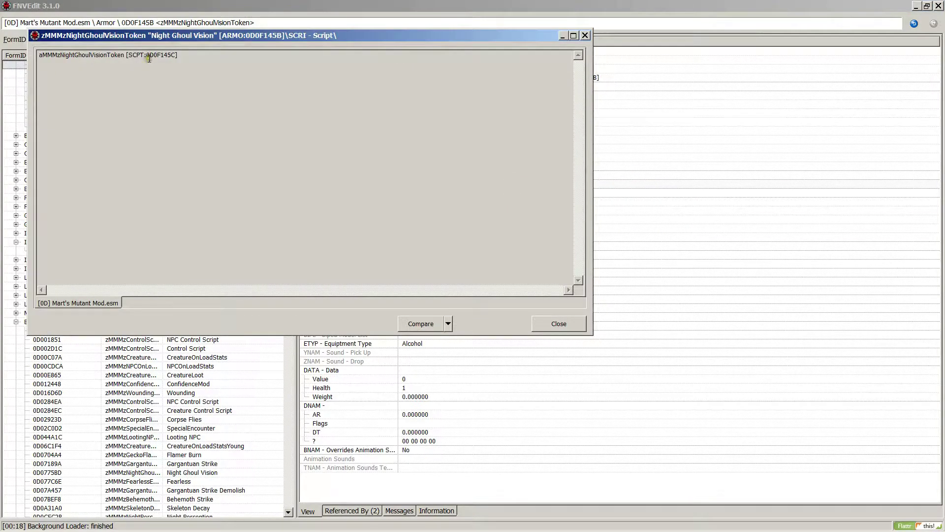
left_click(148, 55)
left_click_drag(148, 55, 175, 55)
key("ctrl+c")
left_click(556, 324)
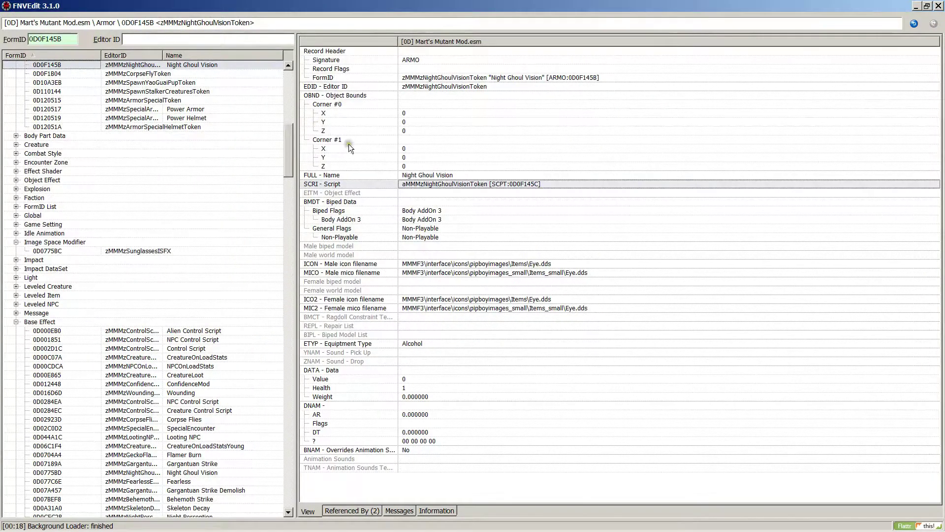
double_click(501, 185)
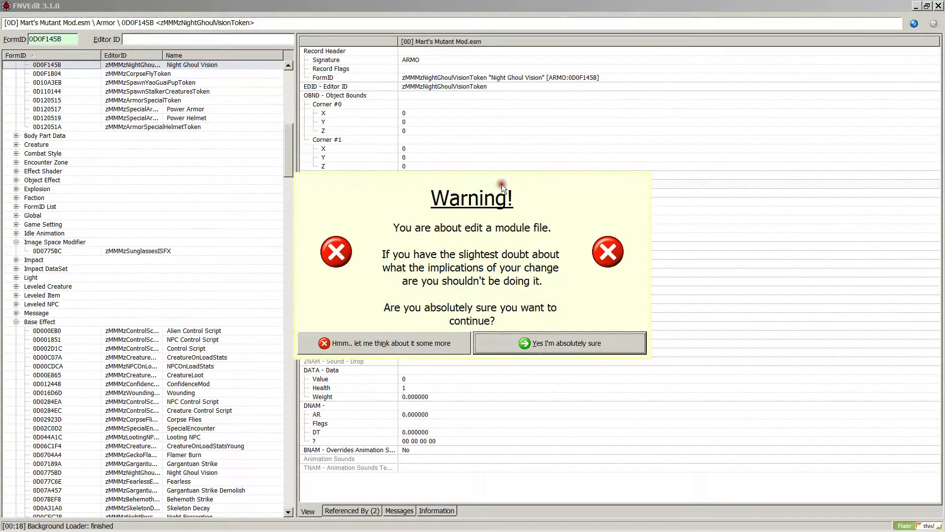
left_click(559, 344)
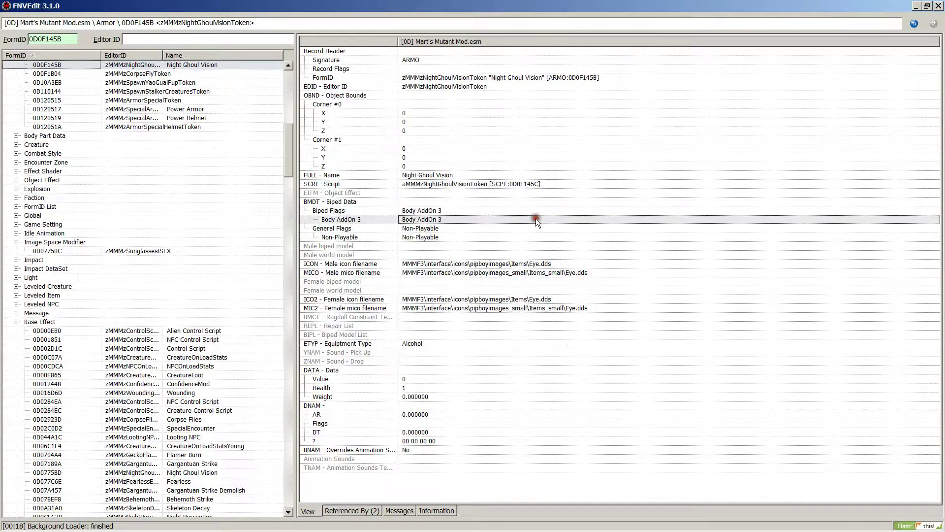
double_click(530, 184)
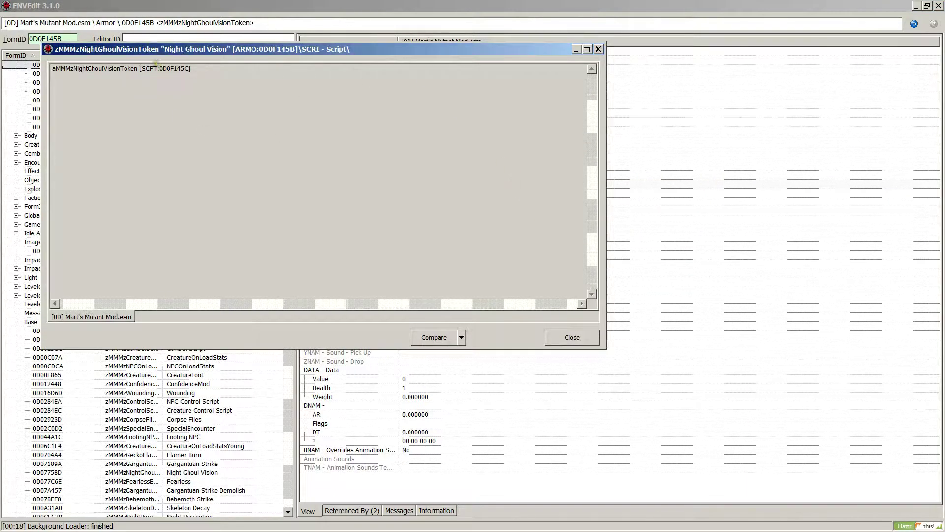
left_click(571, 336)
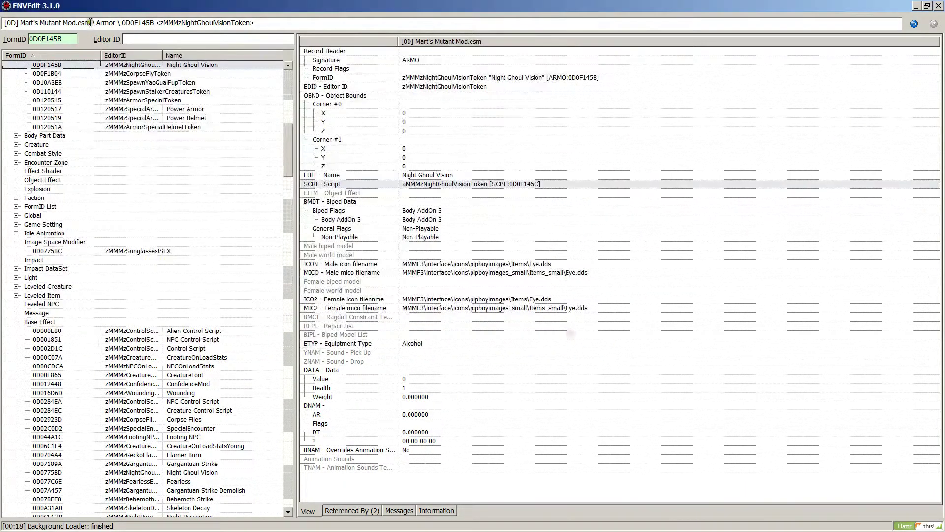
- Go to the aMMMzNightGhoulVisionToken script record by looking up the copied FormID 0D0F145C
double_click(66, 39)
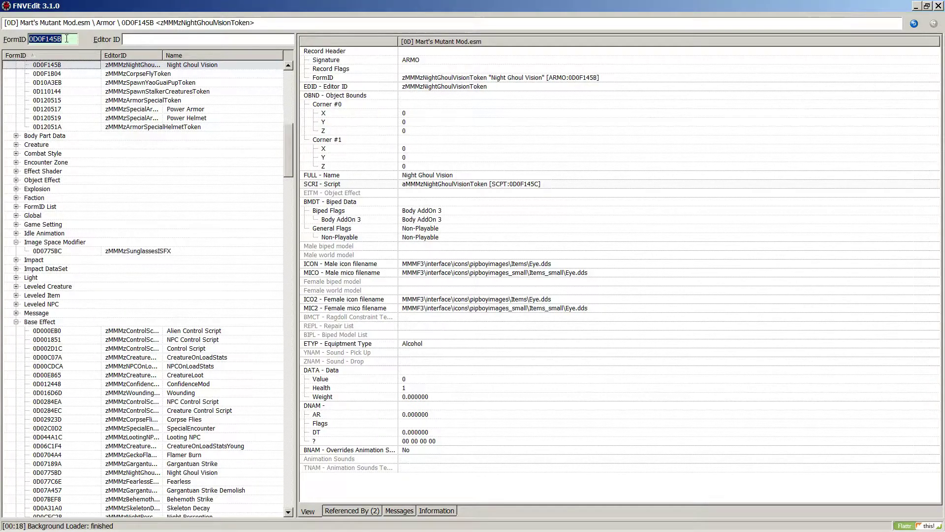
key("ctrl+v")
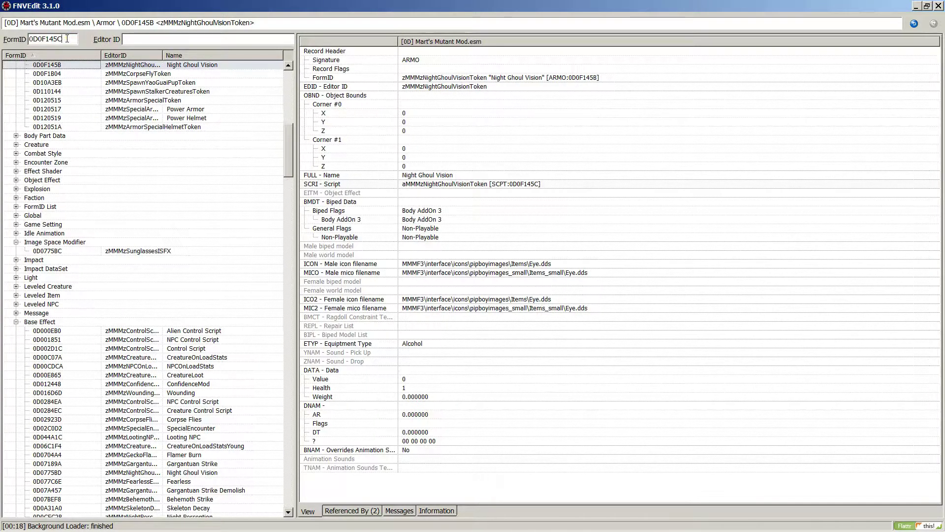
key("Return")
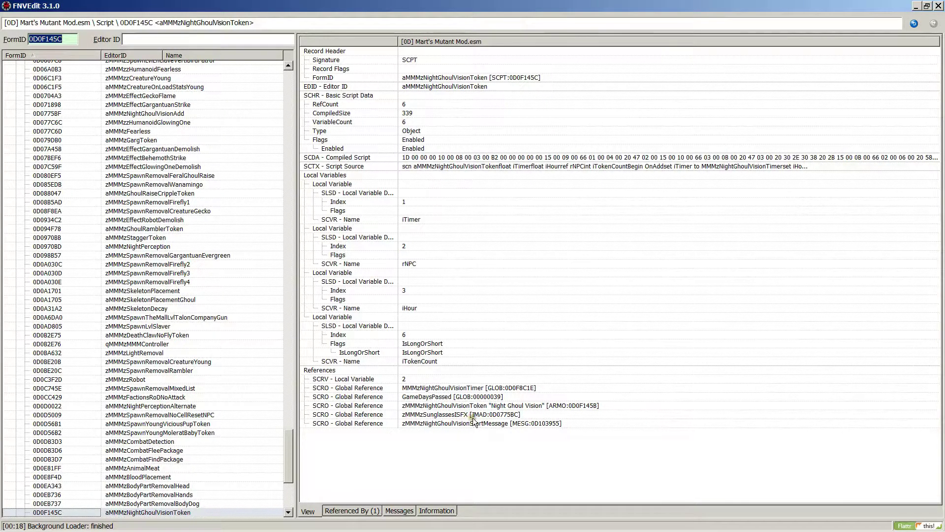
- Copy the FormID 0D0775BC of zMMMzSunglassesISFX from the global references of the aMMMzNightGhoulVisionToken script
double_click(500, 414)
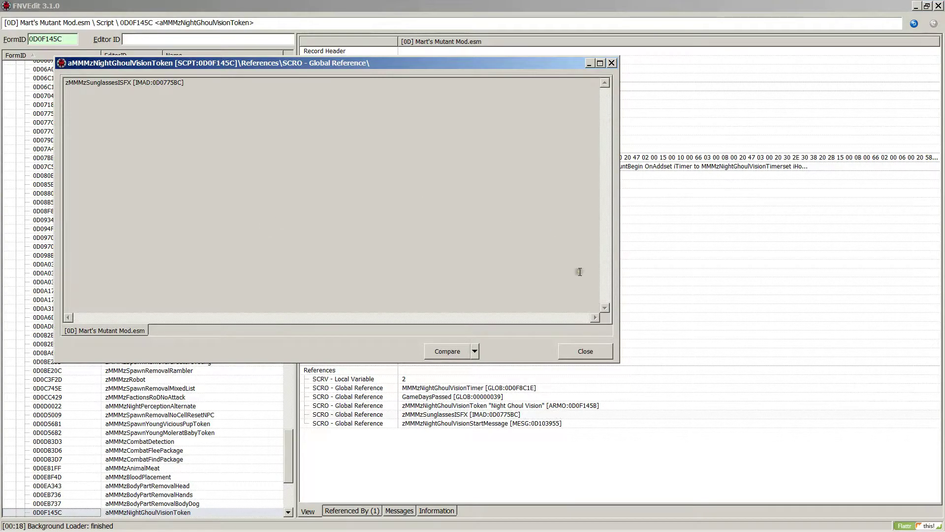
left_click(590, 354)
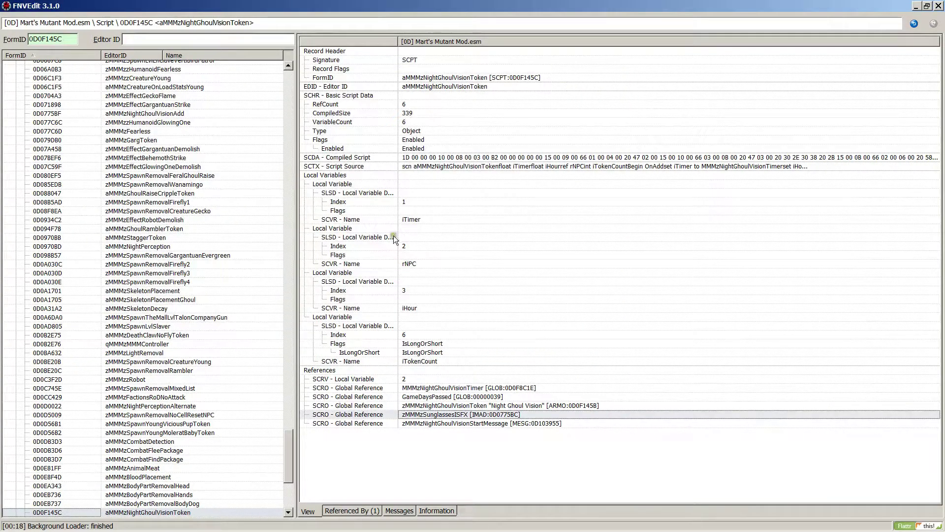
double_click(507, 416)
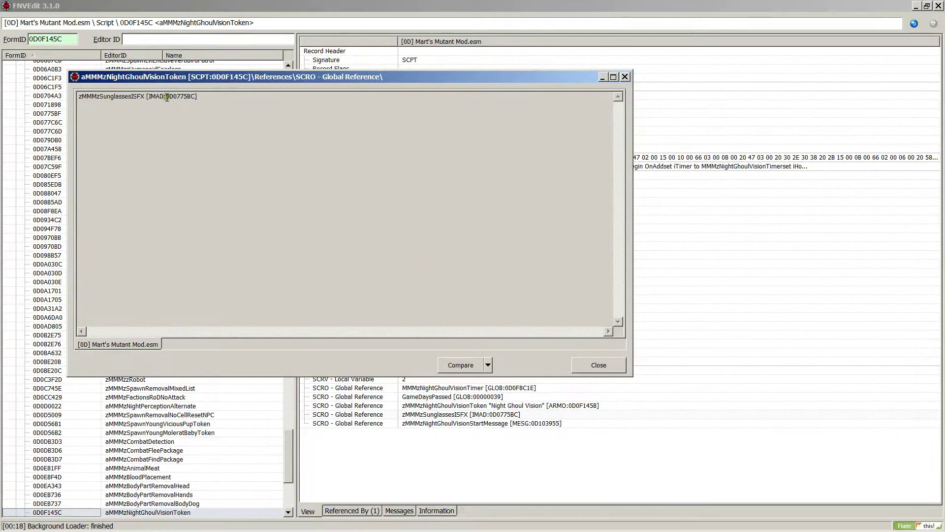
left_click_drag(166, 96, 195, 97)
key("ctrl+c")
left_click(598, 371)
- Go to the zMMMzSunglassesISFX image space modifier by looking up the copied FormID 0D0775BC and select its record
double_click(68, 38)
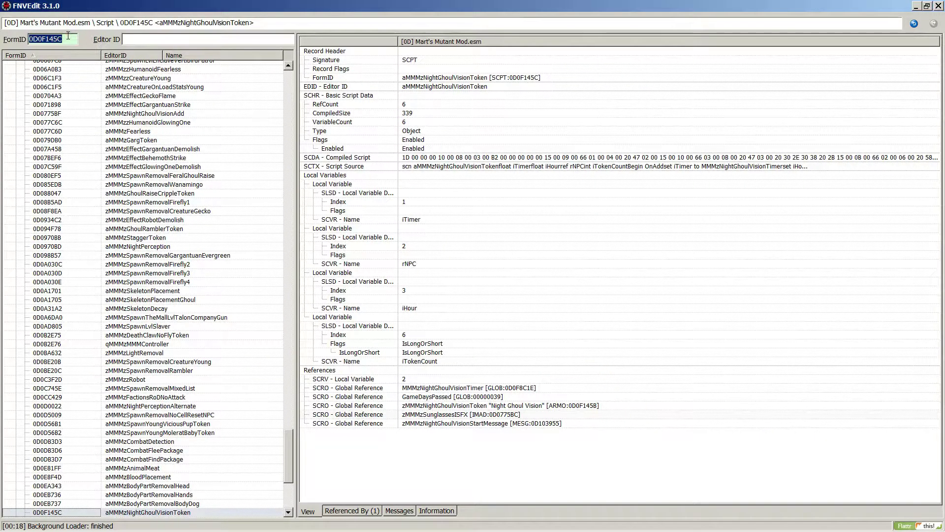
key("ctrl+v")
key("Return")
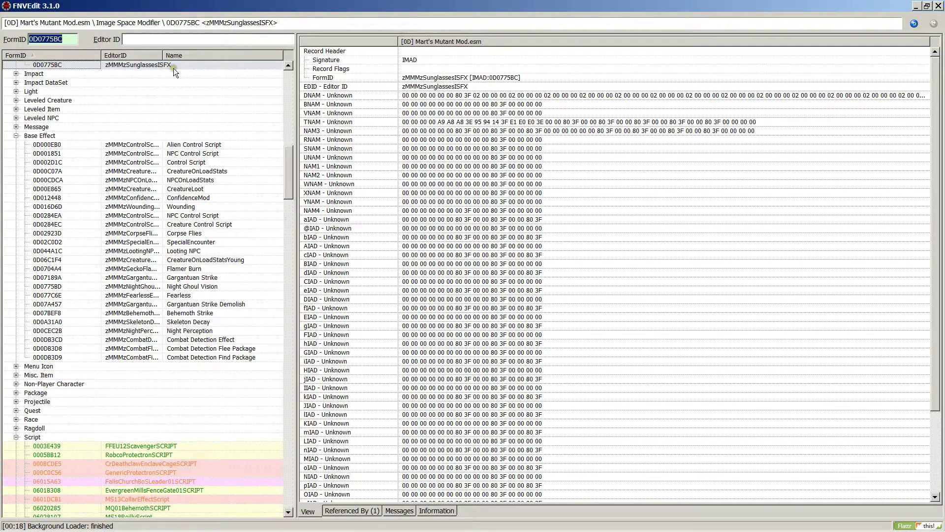
left_click(152, 80)
scroll(152, 78, "up", 4)
left_click(145, 168)
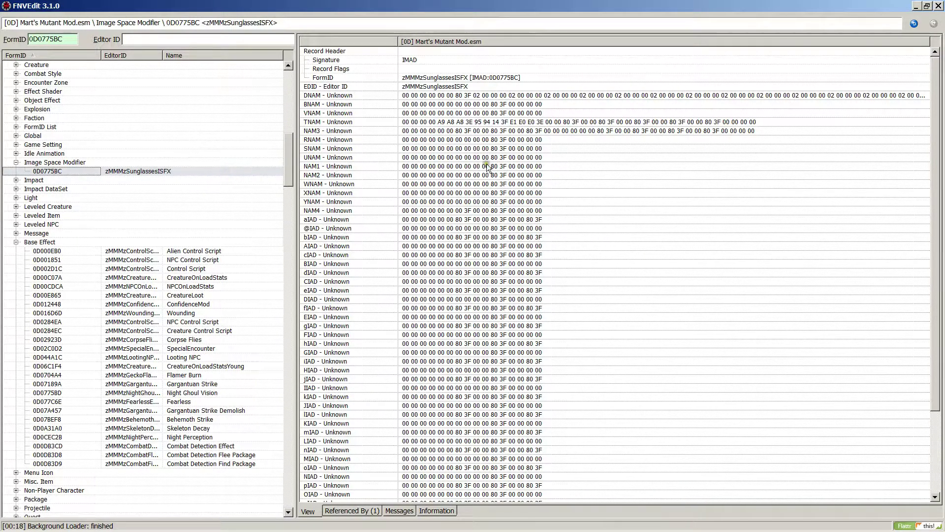
- Examine the data fields of the zMMMzSunglassesISFX image space modifier from the record header down to the sound entries
left_click(599, 164)
scroll(599, 163, "down", 4)
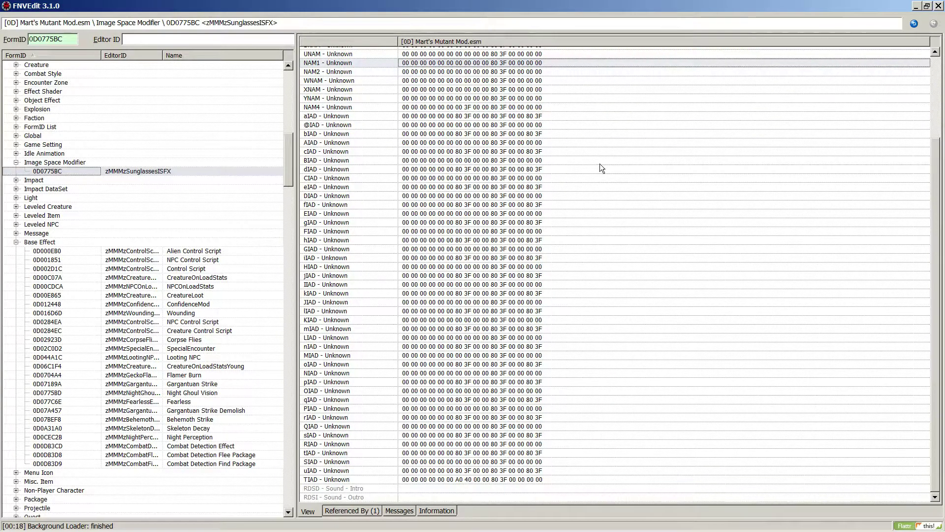
scroll(600, 163, "up", 4)
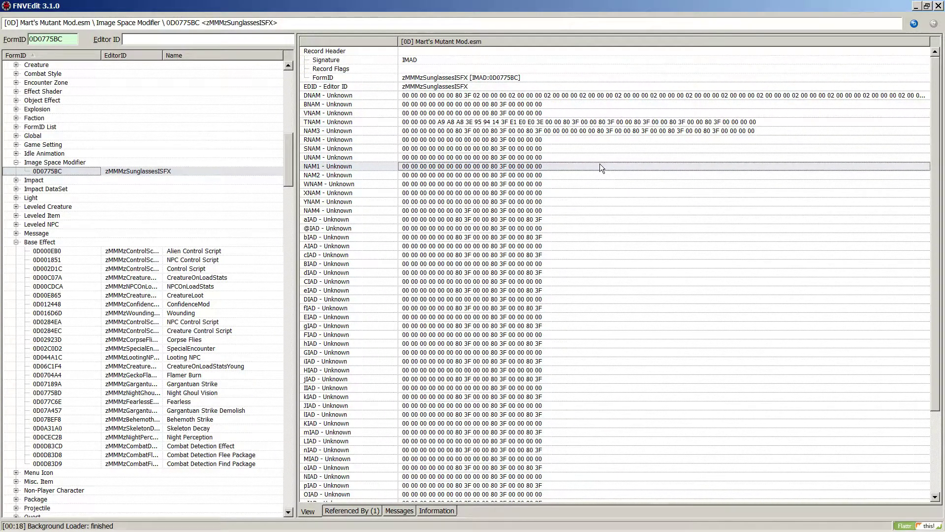
scroll(566, 254, "down", 4)
scroll(566, 254, "up", 4)
scroll(566, 254, "down", 4)
scroll(566, 255, "up", 4)
scroll(566, 254, "down", 4)
scroll(566, 254, "up", 4)
left_click(508, 184)
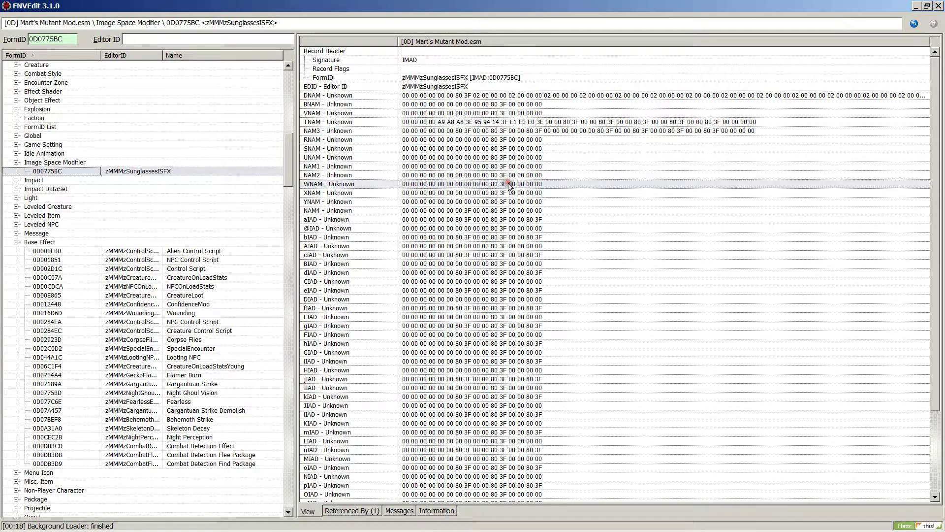
- Copy the Editor ID zMMMzSunglassesISFX from the image space modifier record
double_click(462, 87)
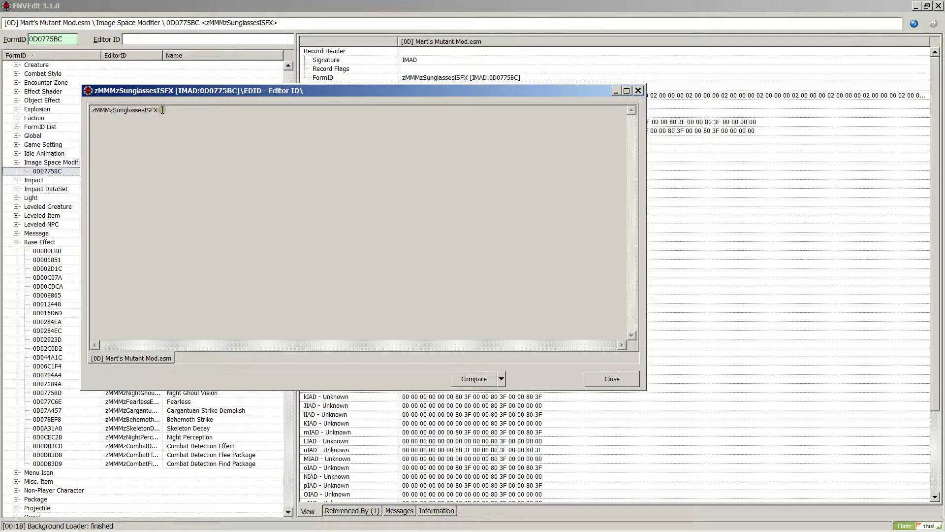
left_click_drag(163, 110, 71, 109)
key("ctrl+c")
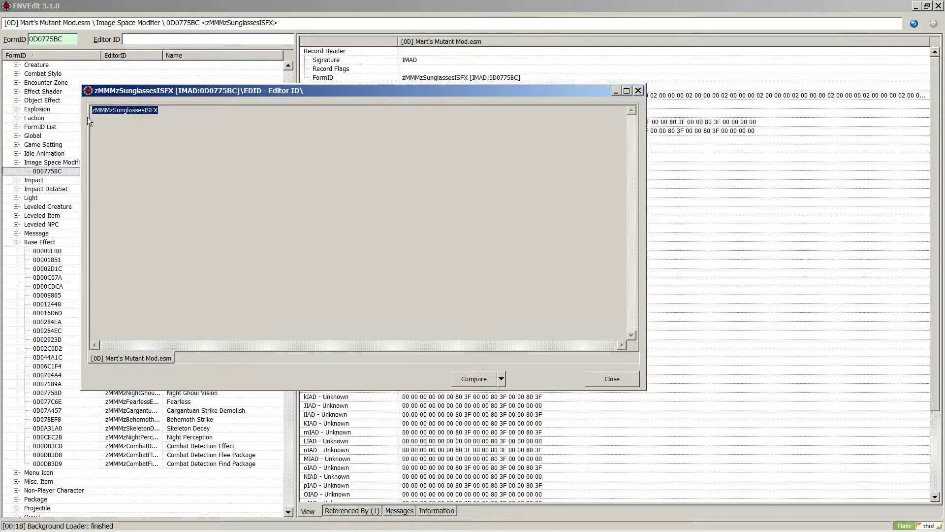
left_click(612, 378)
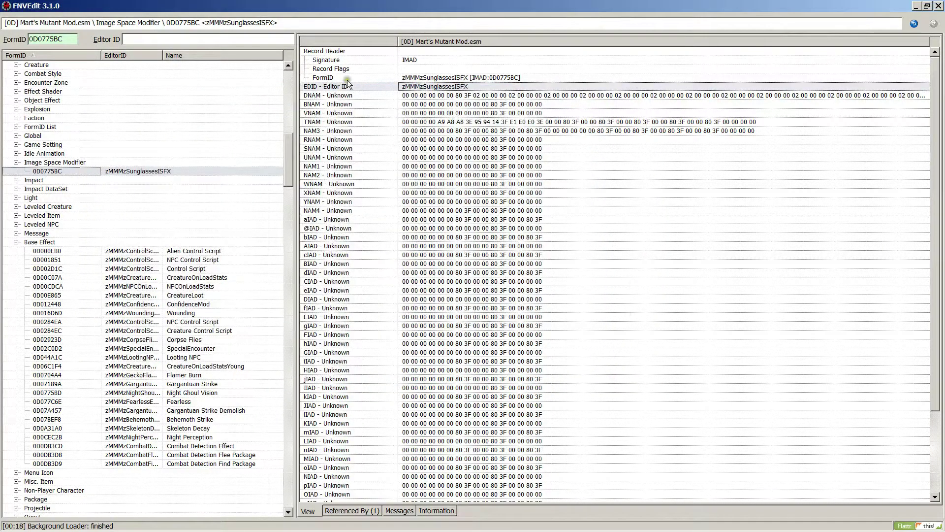
- Close FNVEdit and start the GECK
left_click(939, 7)
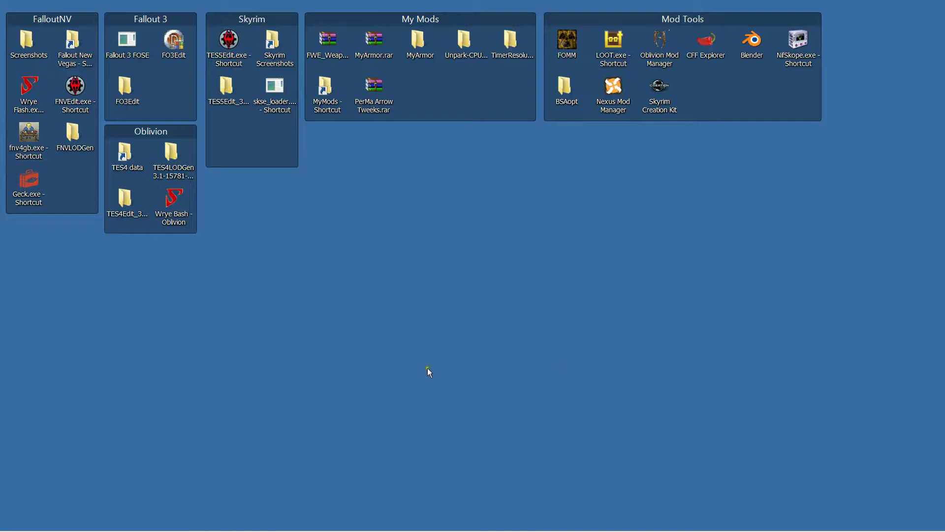
double_click(29, 182)
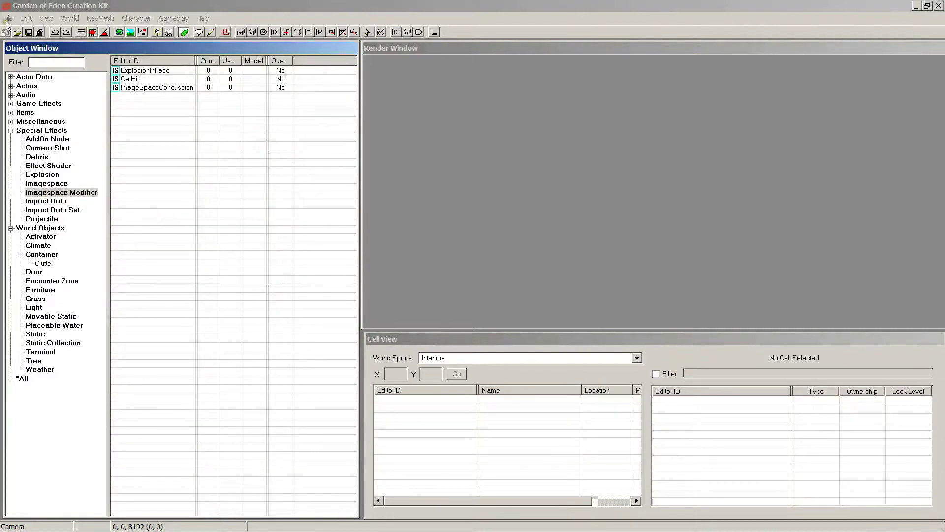
- Load the Mart's Mutant Mod.esm master file into the GECK
left_click(9, 18)
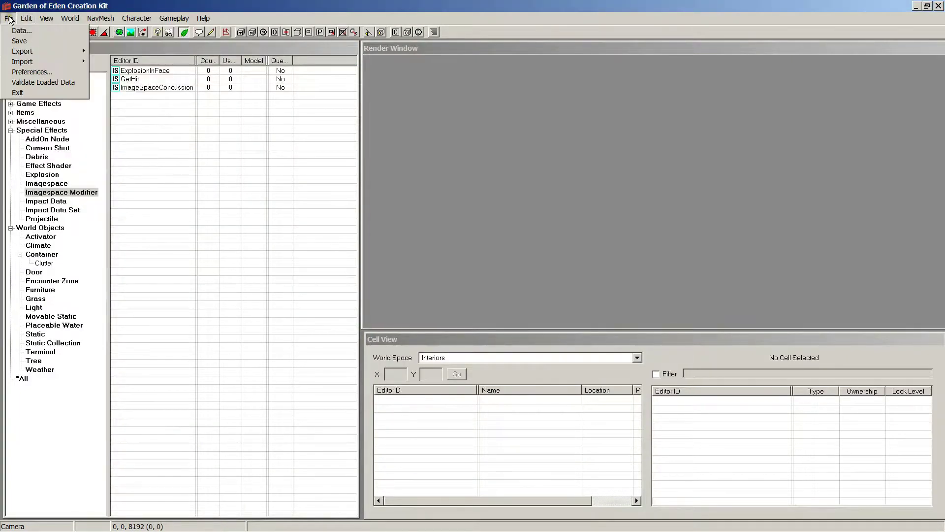
left_click(21, 32)
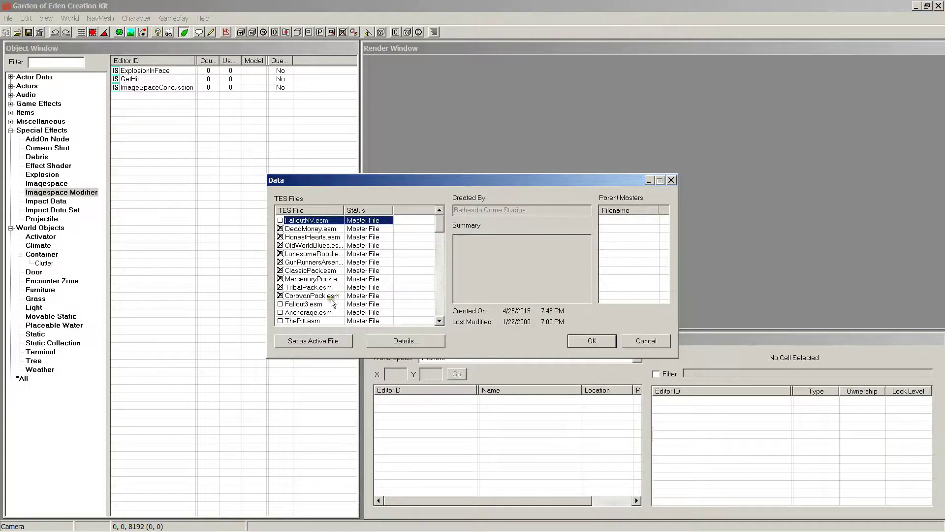
left_click_drag(441, 228, 439, 243)
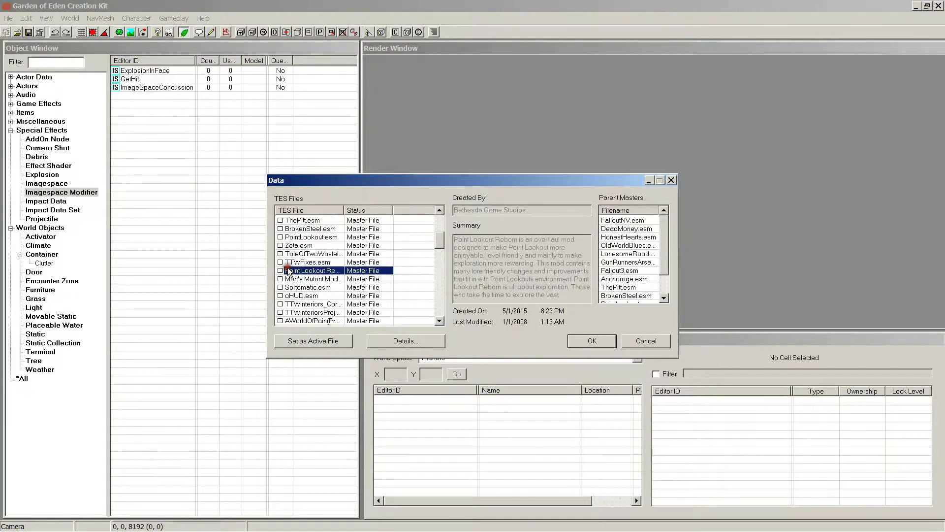
left_click(310, 270)
left_click(310, 279)
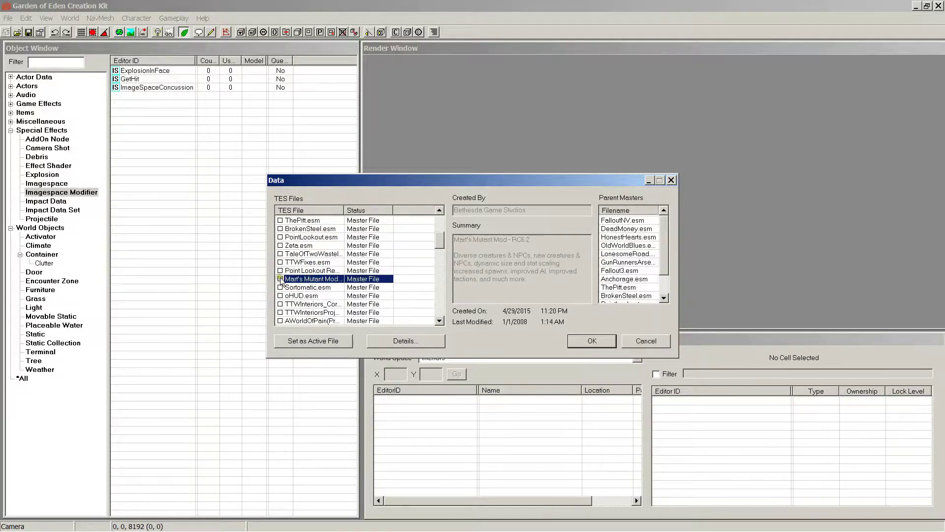
left_click(280, 278)
left_click(320, 342)
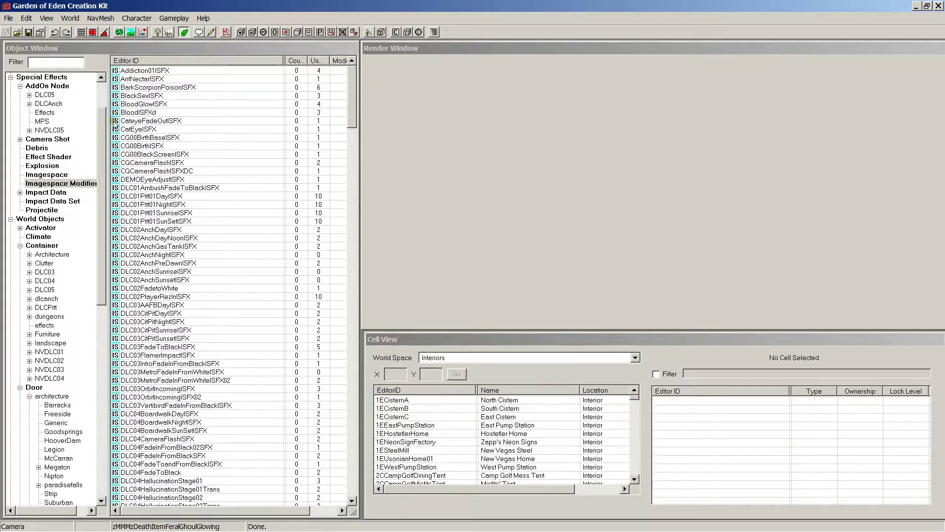
- Filter the list of all objects by the copied Editor ID zMMMzSunglassesISFX and open that image space modifier for editing
left_click_drag(101, 146, 87, 380)
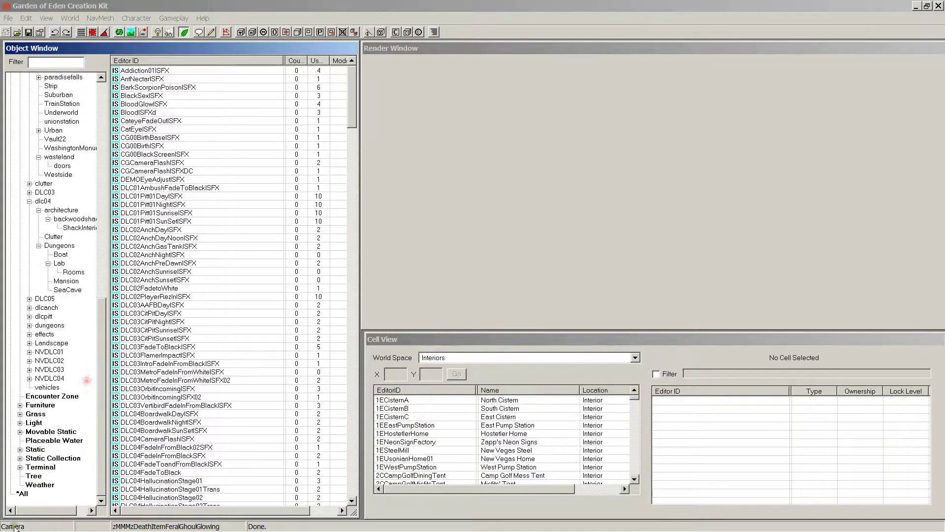
left_click(23, 493)
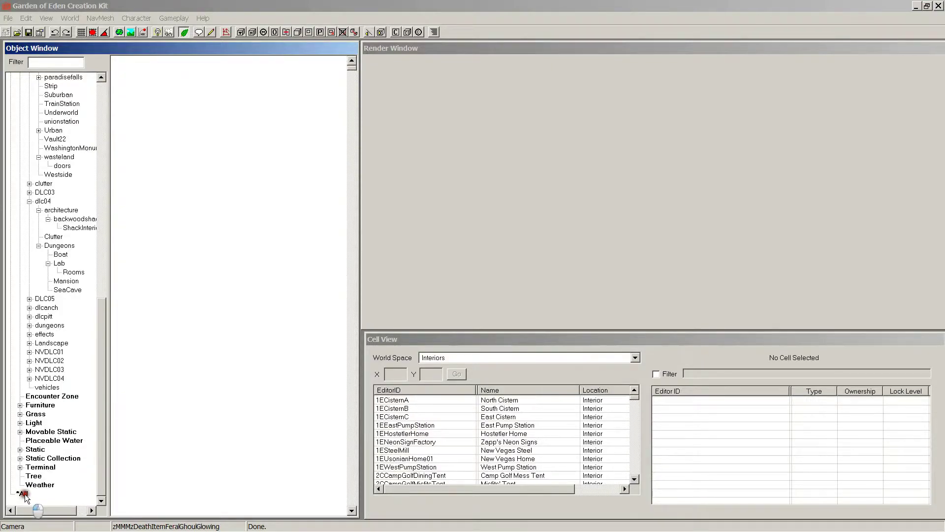
left_click(46, 65)
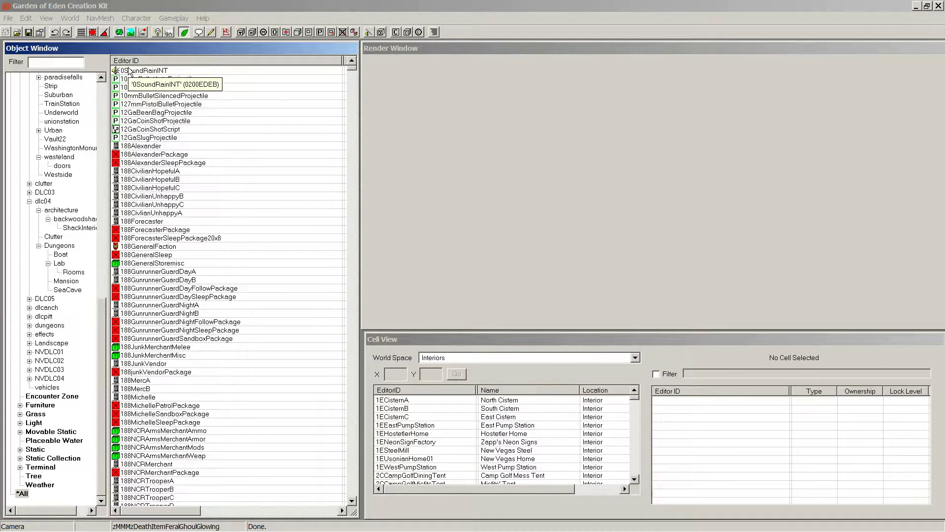
key("ctrl+v")
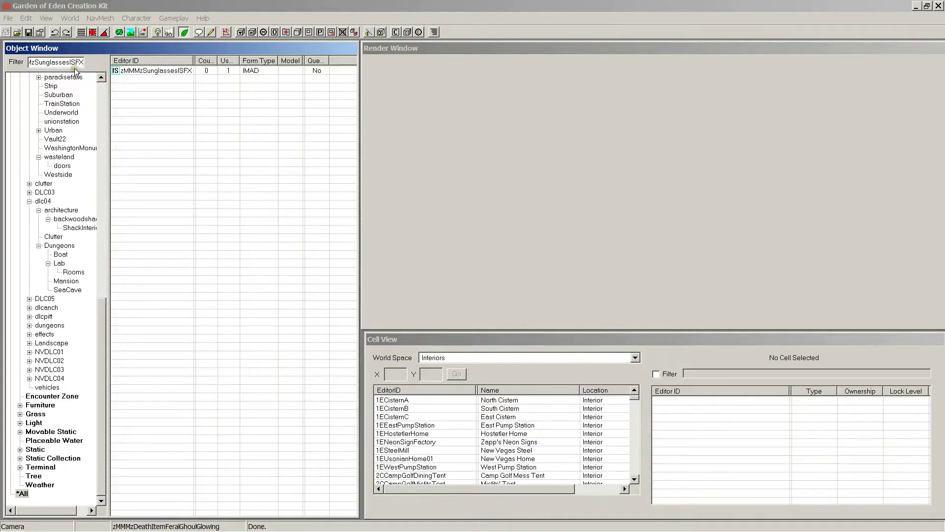
left_click(161, 72)
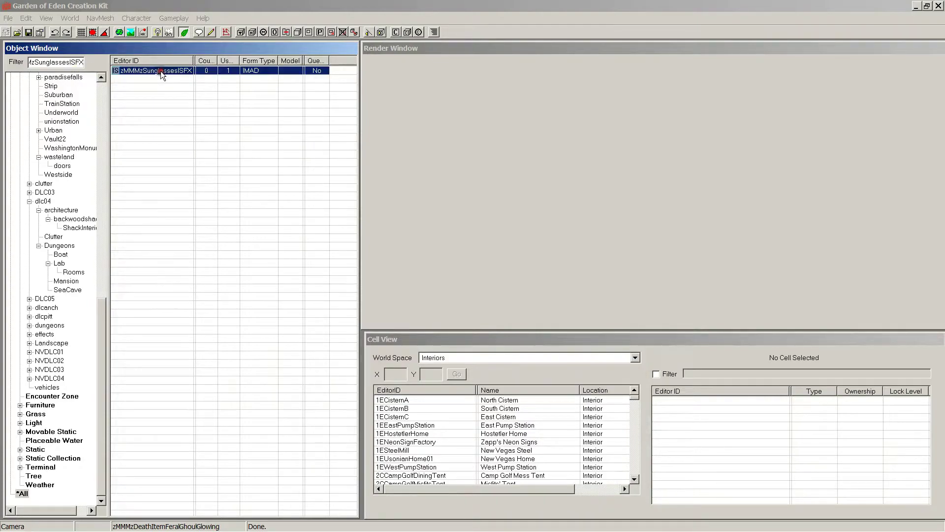
right_click(161, 71)
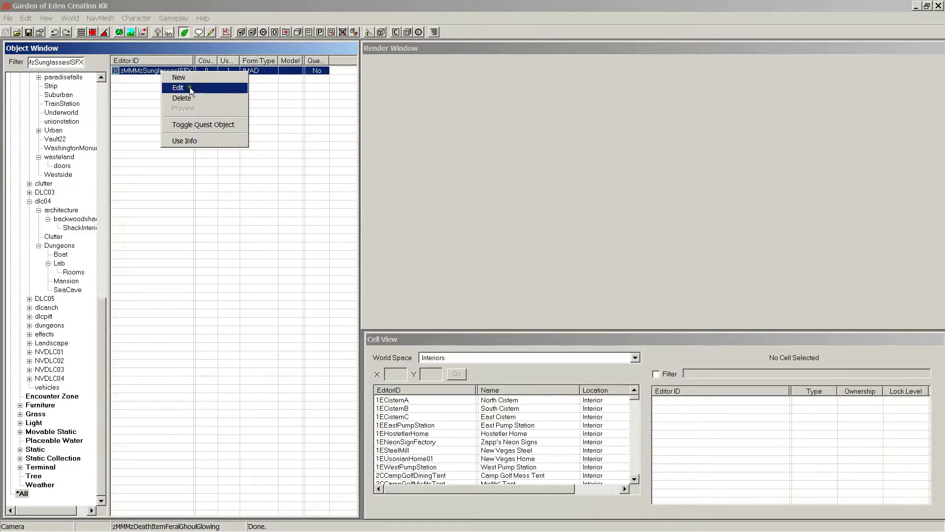
left_click(190, 87)
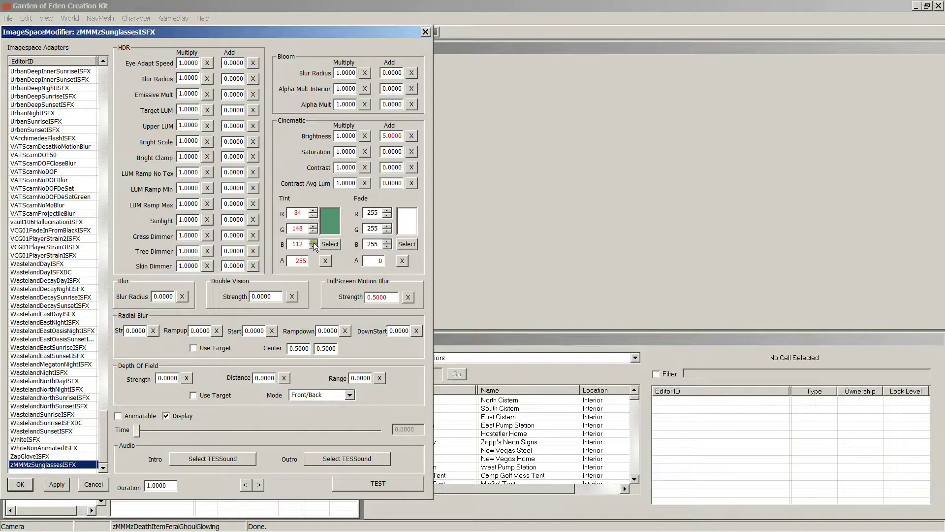
- Set the blue component of the modifier's cinematic tint to 190
double_click(297, 243)
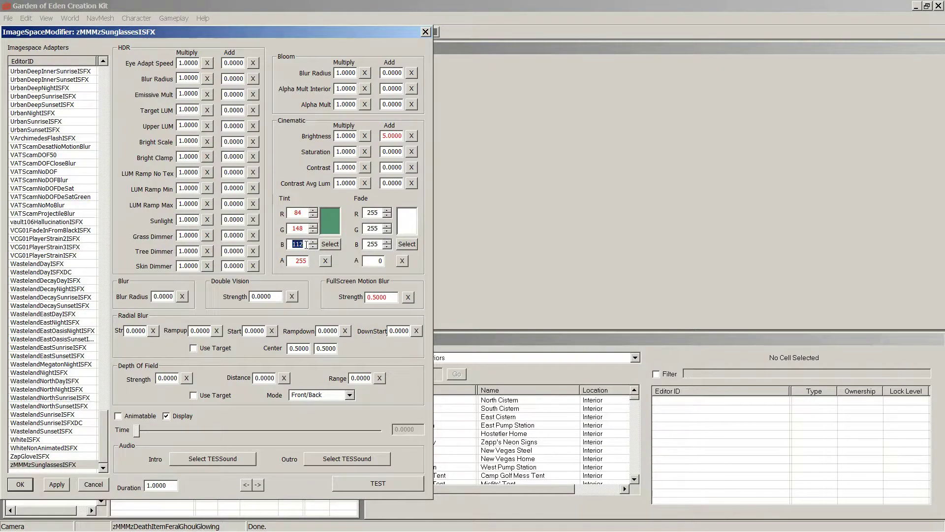
type("10")
key("BackSpace")
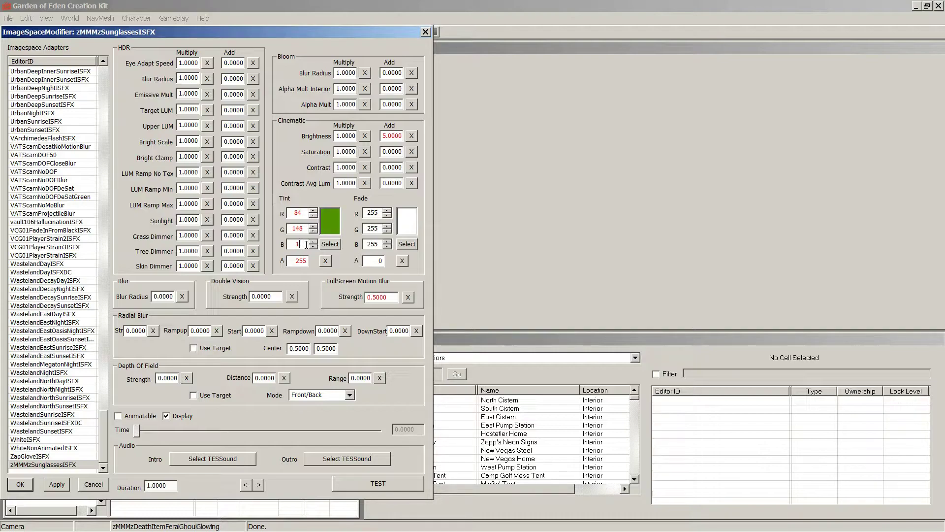
type("90")
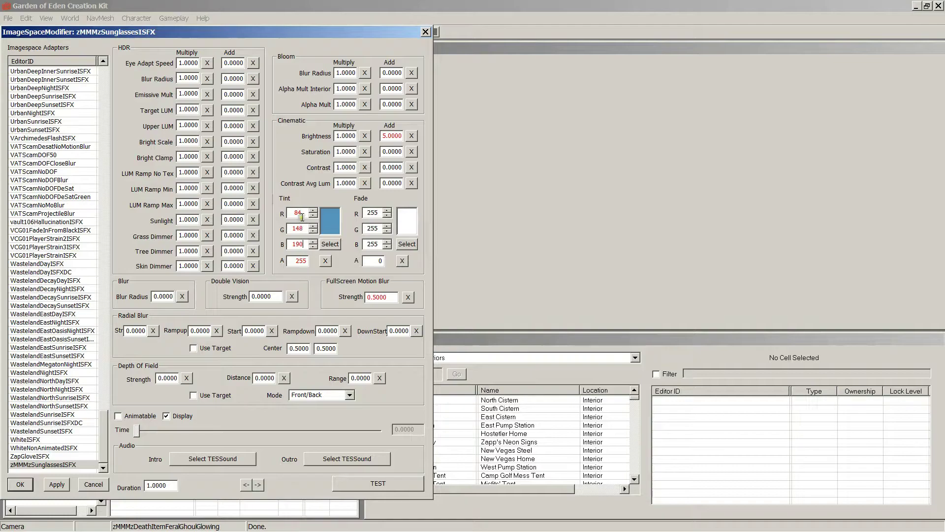
- Set the green component of the modifier's cinematic tint to 110
double_click(293, 229)
type("90")
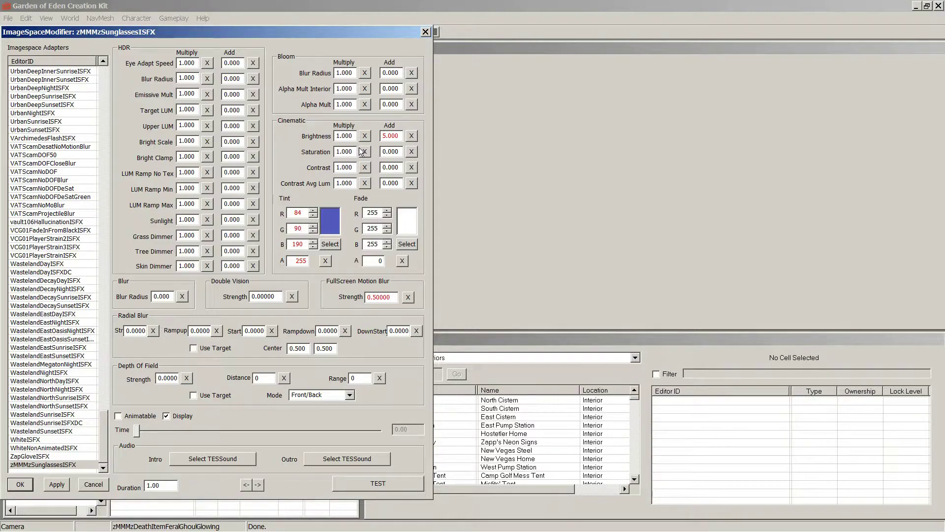
key("BackSpace")
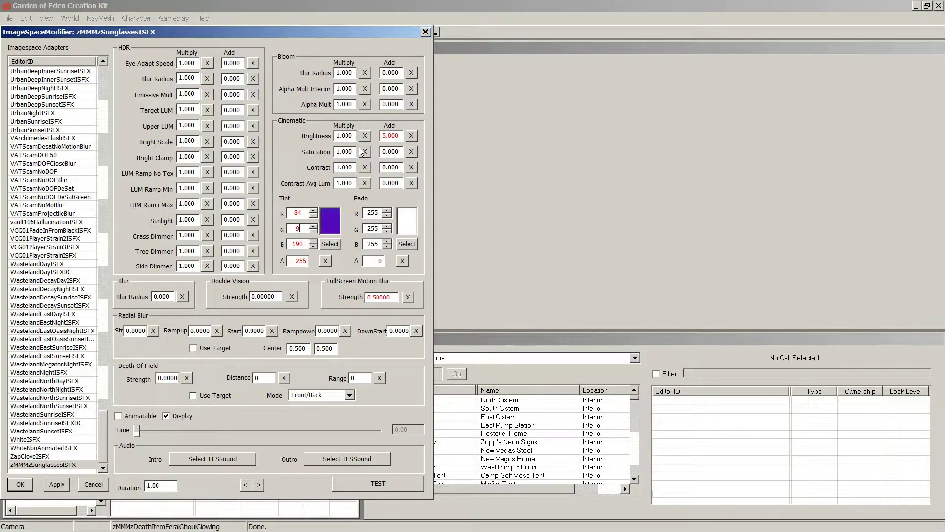
key("BackSpace")
type("110")
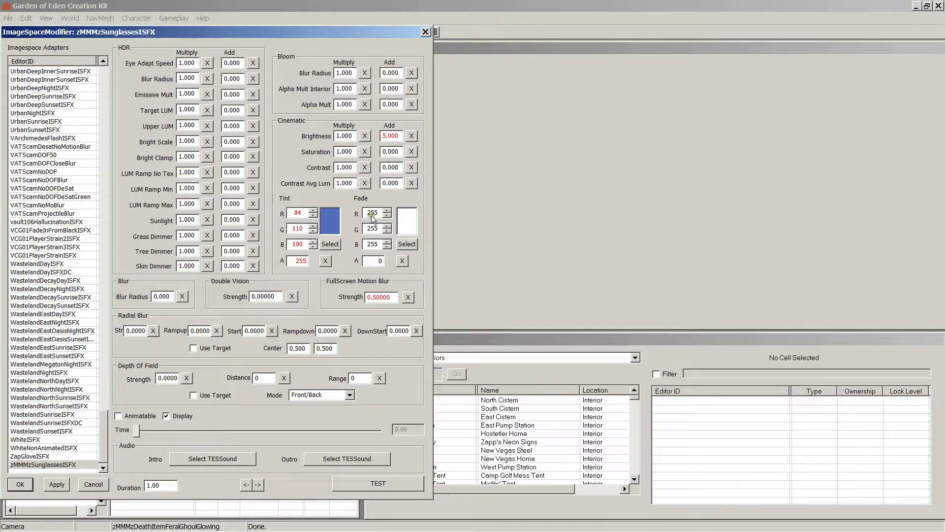
- Set the red component of the tint to 80, then apply and accept the image space modifier changes
double_click(298, 213)
type("84")
key("BackSpace")
type("0")
left_click(58, 484)
left_click(22, 484)
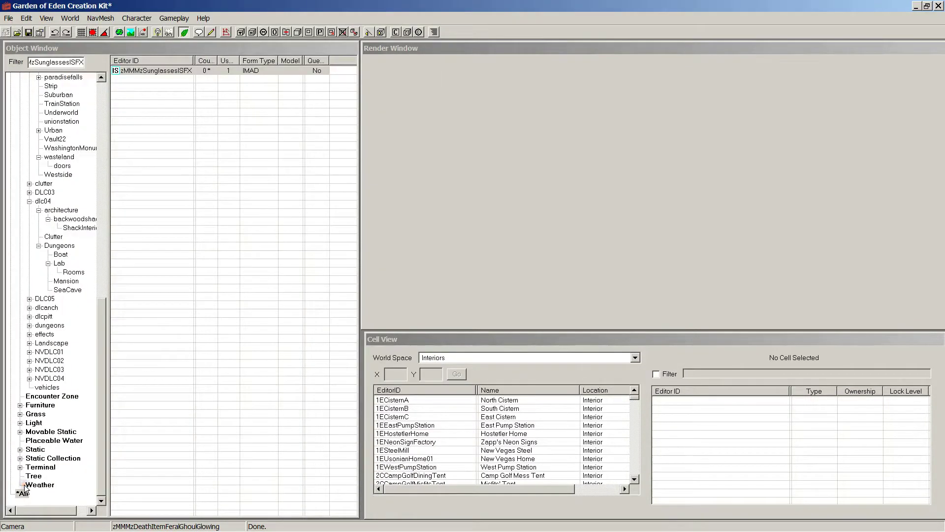
- Save the changes as the plugin MMM_edits.esp in the Fallout New Vegas Data folder, overwriting the existing file
left_click(9, 18)
mouse_move(26, 18)
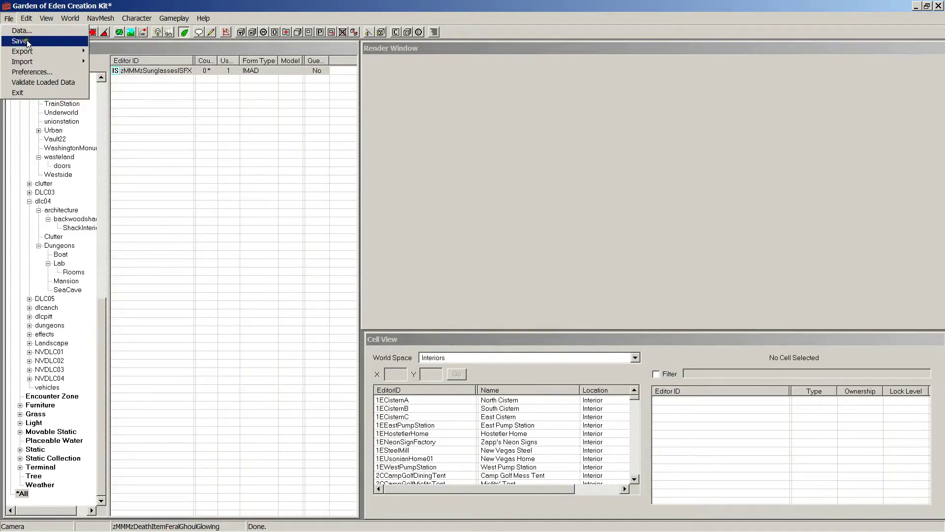
left_click(26, 40)
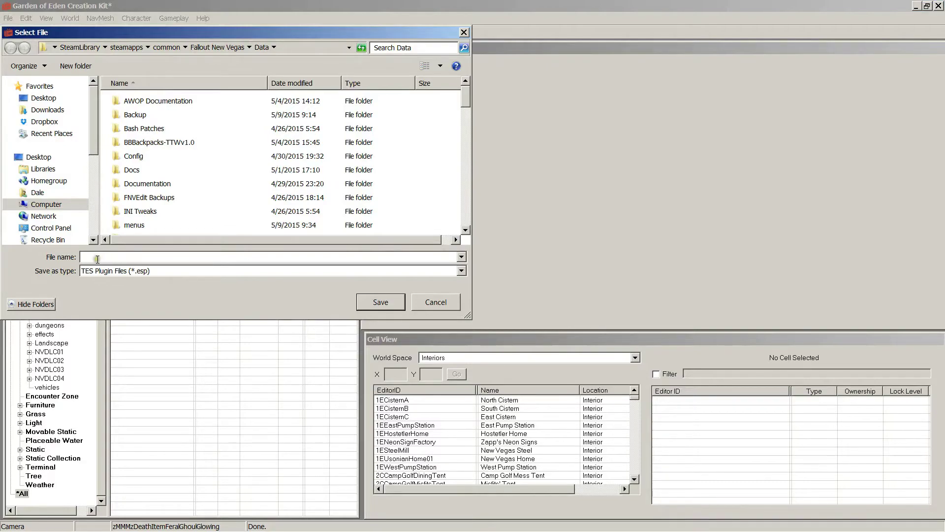
left_click(96, 258)
type("MMM")
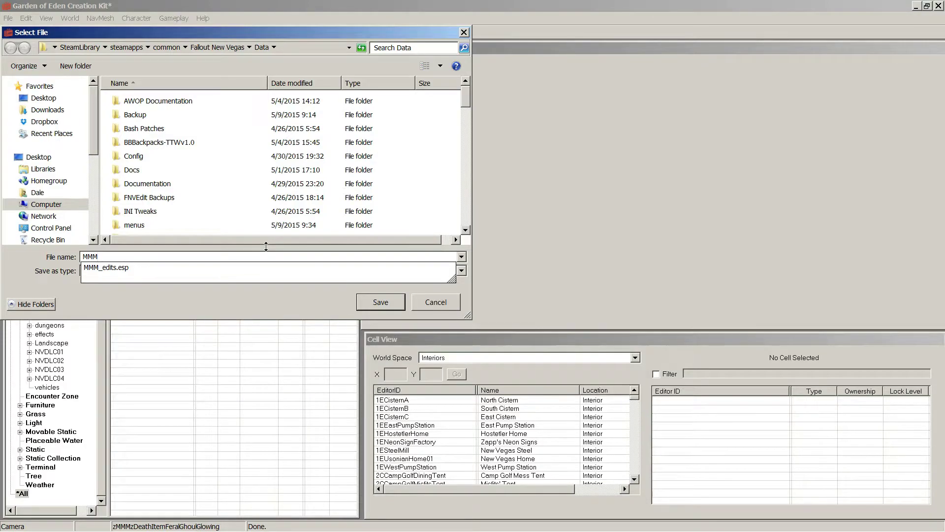
left_click(119, 270)
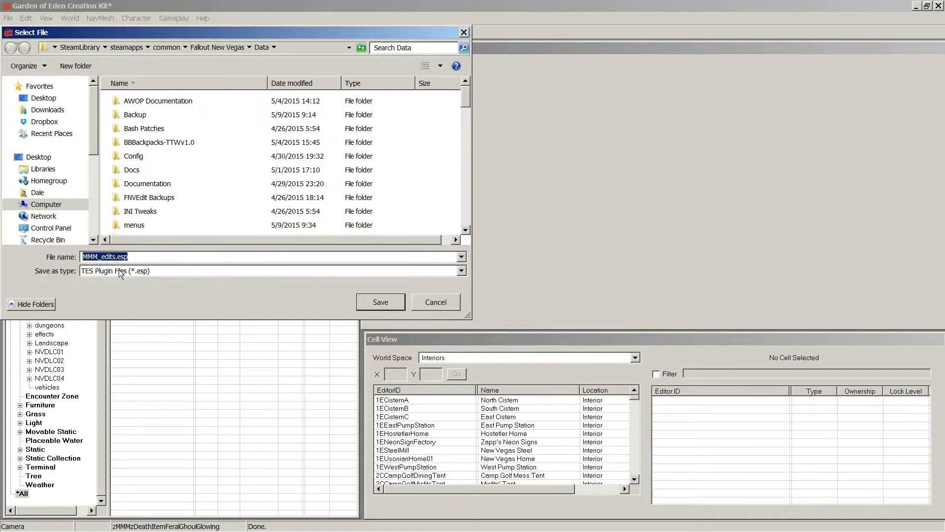
left_click(394, 303)
left_click(477, 321)
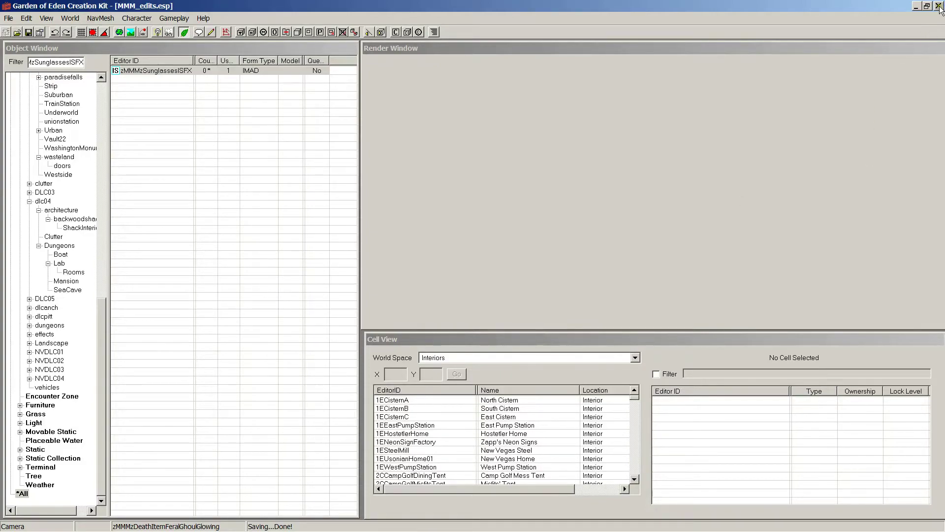
- Close the GECK and start Nexus Mod Manager for Fallout: New Vegas
left_click(939, 7)
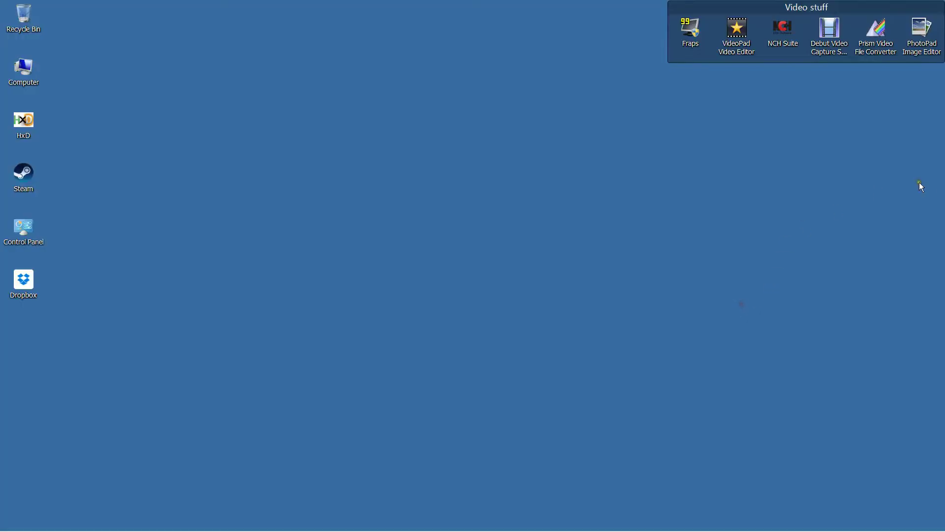
left_click_drag(943, 210, 117, 223)
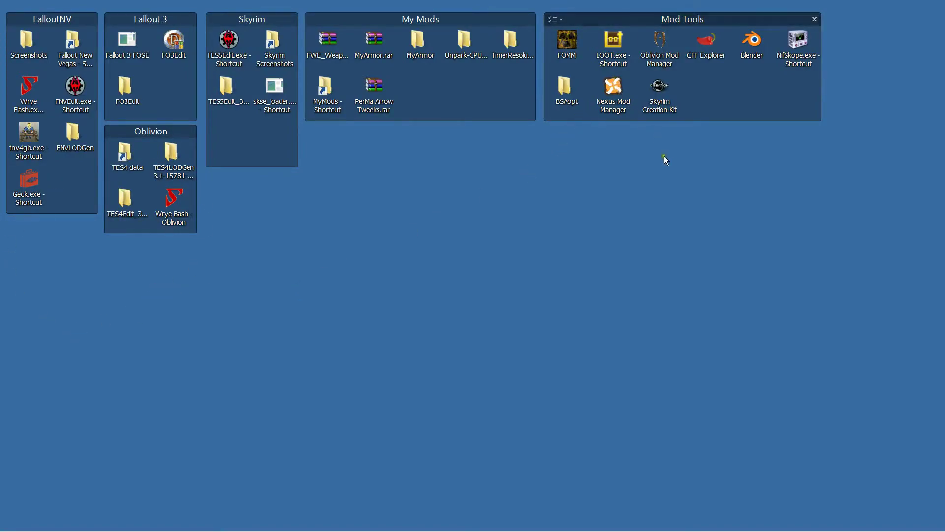
double_click(622, 93)
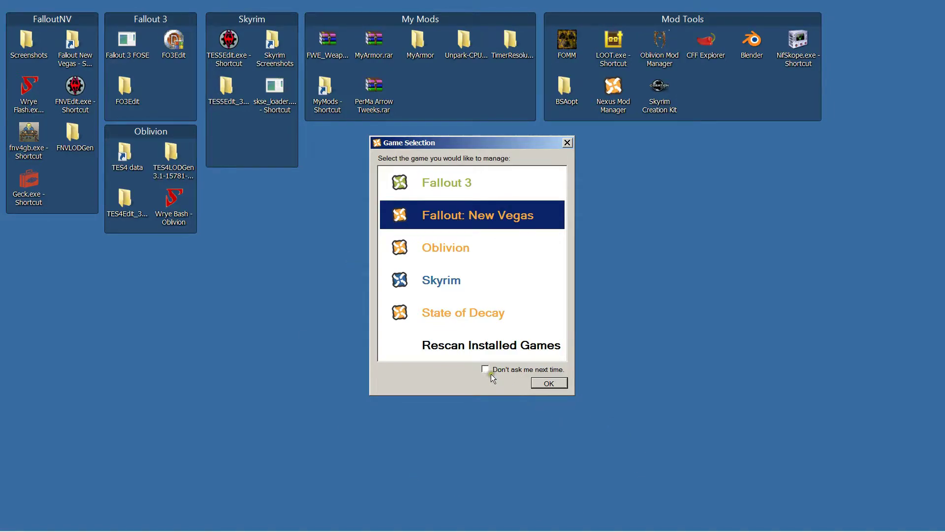
left_click(554, 385)
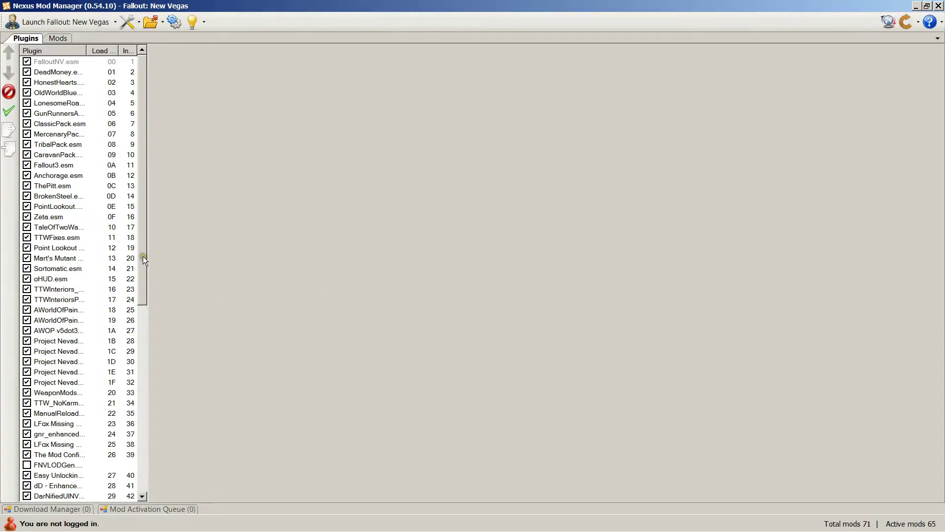
- Activate the MMM_edits.esp plugin and move it directly above the Bashed Patch in the load order
left_click_drag(142, 256, 147, 488)
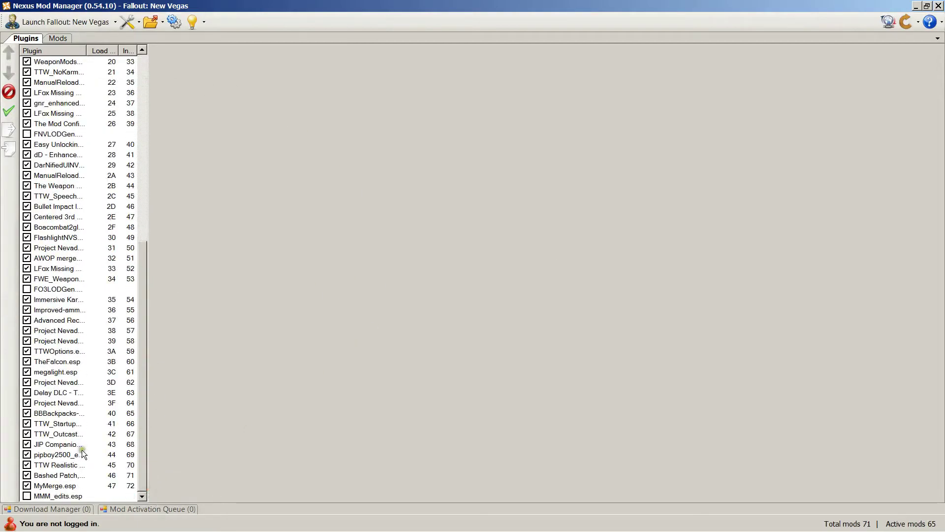
left_click(75, 510)
left_click(28, 495)
left_click(55, 497)
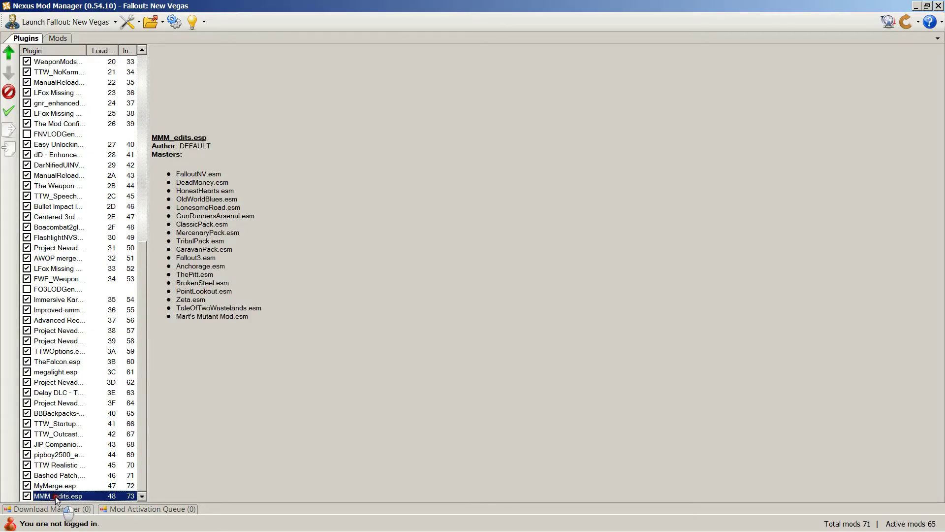
left_click_drag(55, 496, 61, 476)
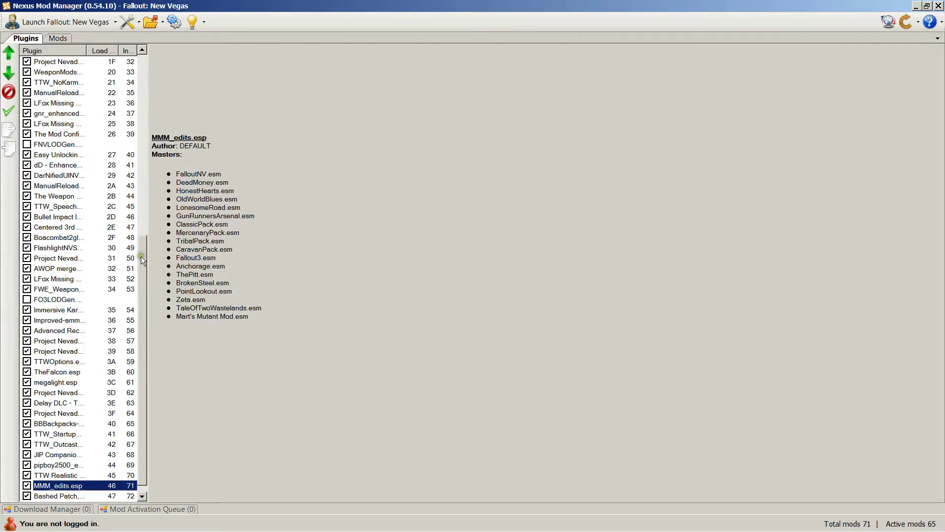
- Check the position of Mart's Mutant Mod.esm in the load order and view its details
left_click_drag(141, 256, 156, 135)
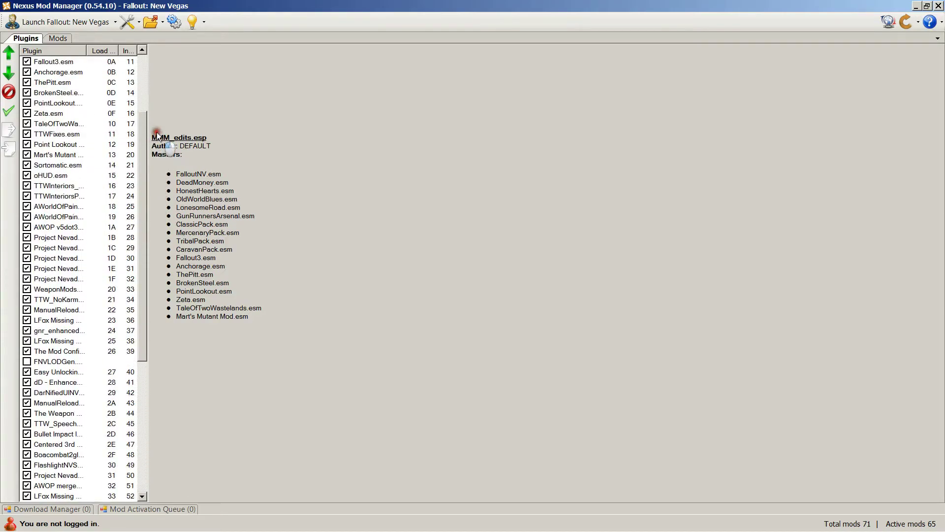
left_click(73, 156)
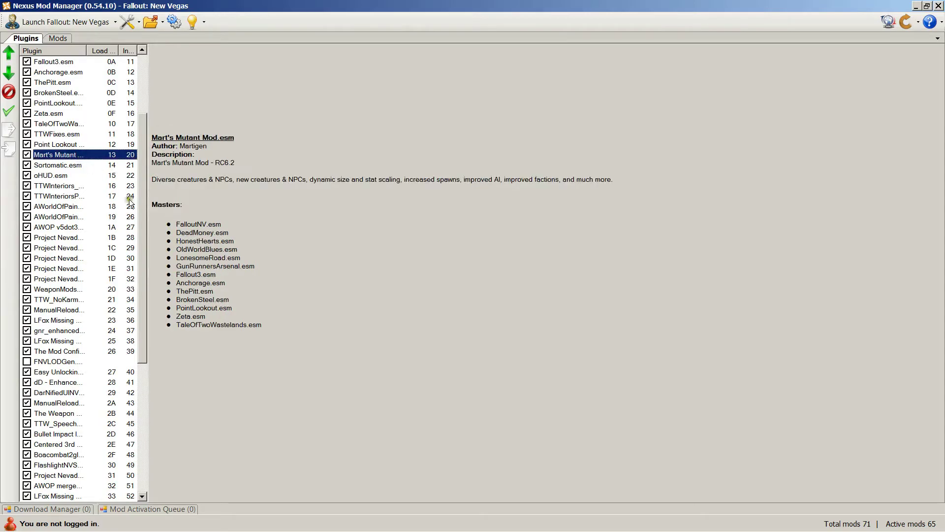
- Close Nexus Mod Manager and start Fallout: New Vegas through the fnv4gb.exe shortcut on the desktop
left_click_drag(143, 175, 146, 116)
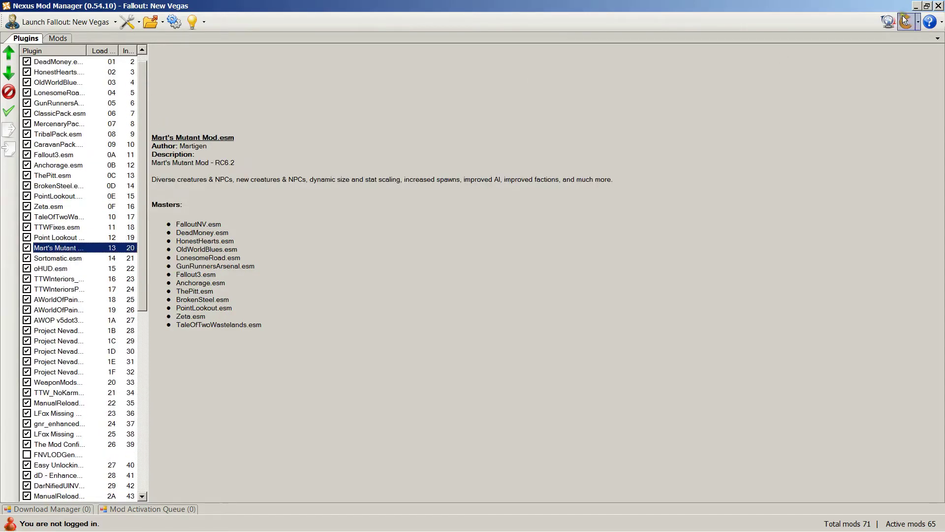
left_click(939, 6)
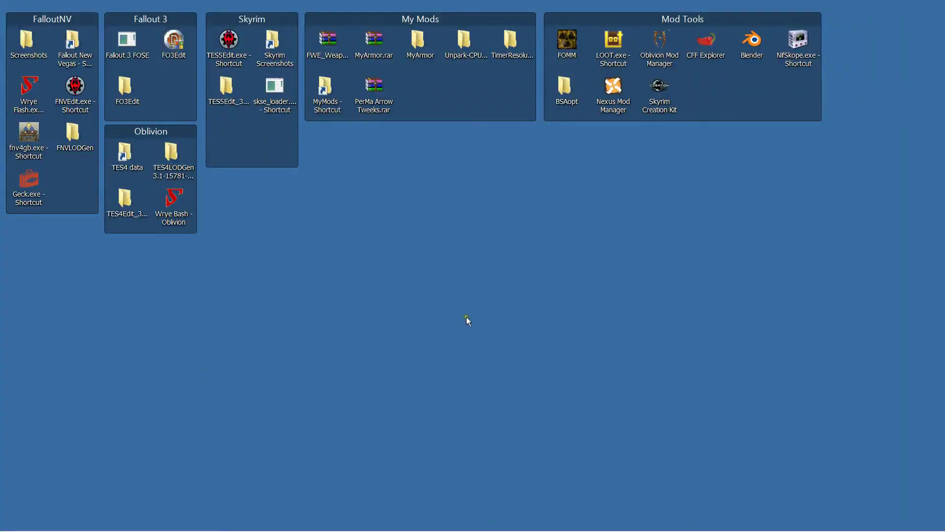
double_click(29, 135)
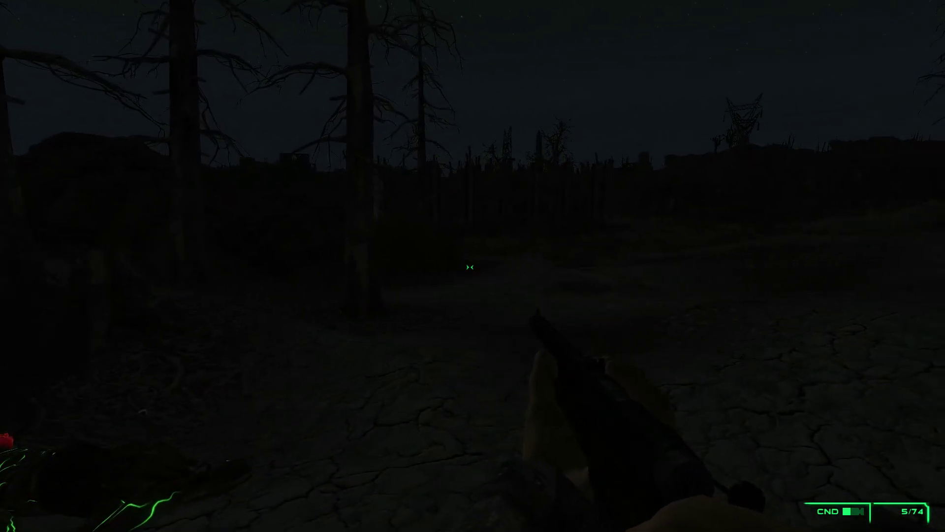
- Consume one Night Ghoul Eye from the Pip-Boy's Aid items and return to the game world
key("Tab")
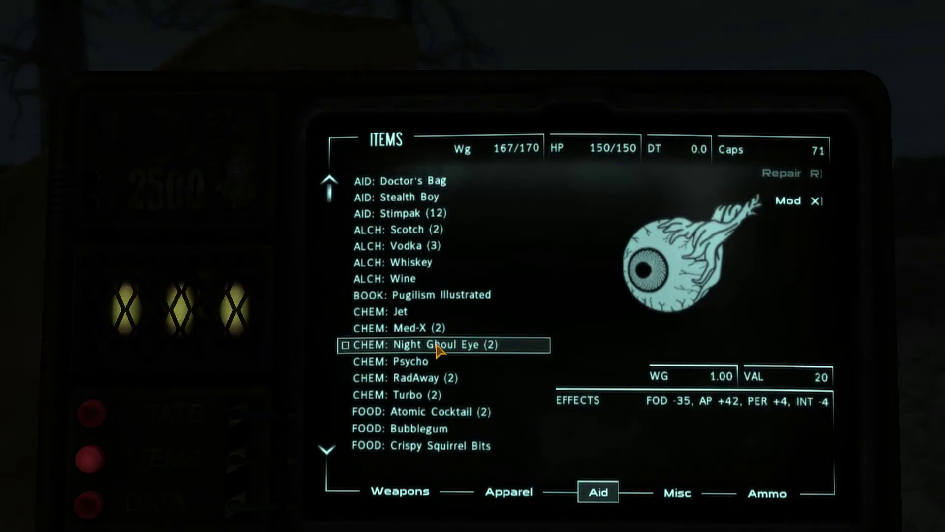
left_click(437, 345)
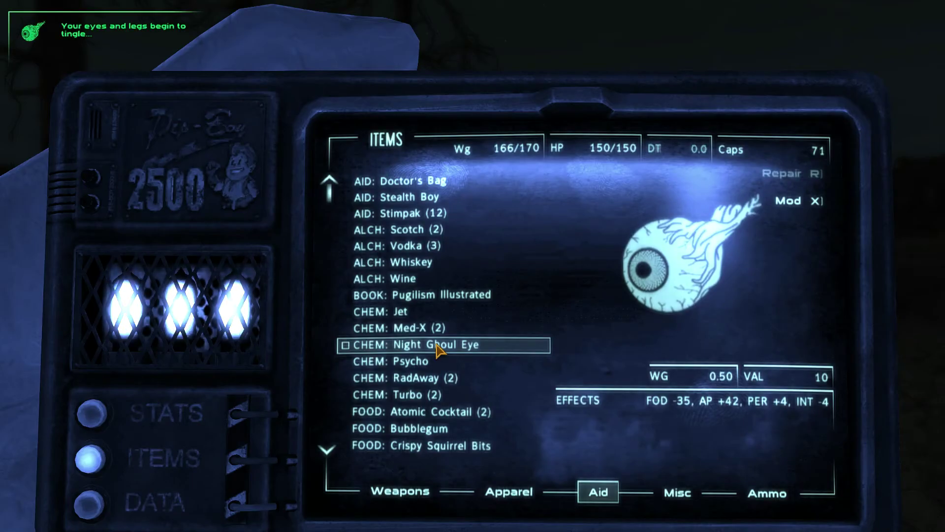
key("Tab")
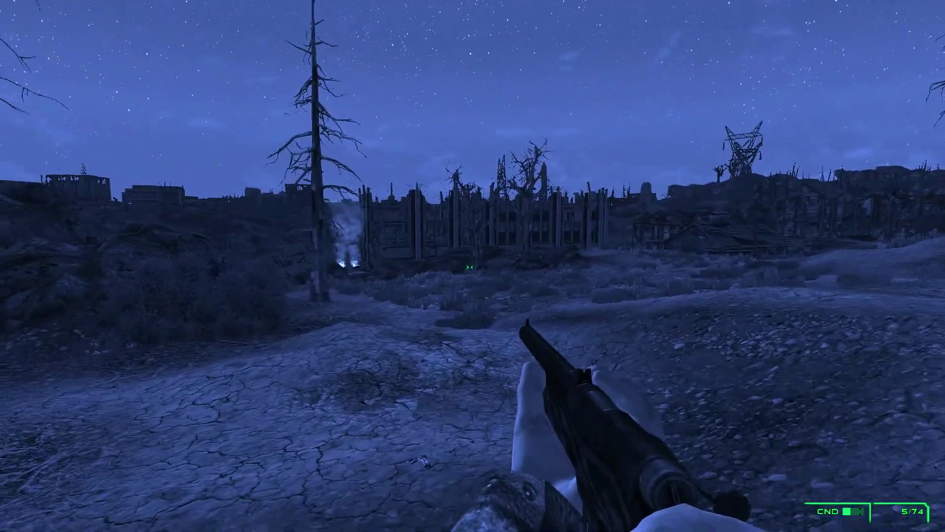
- Walk toward the ruined building and fire to examine the edited night vision tint across the landscape
key("w")
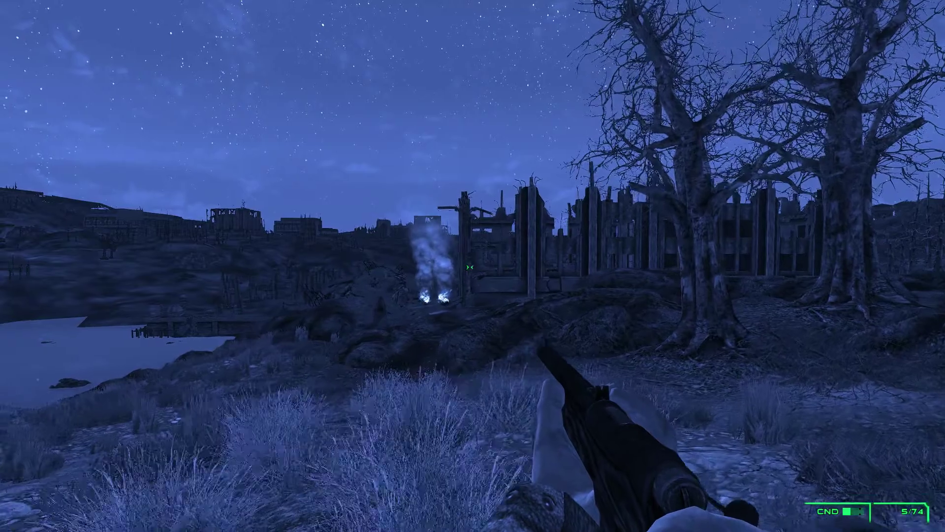
key("w")
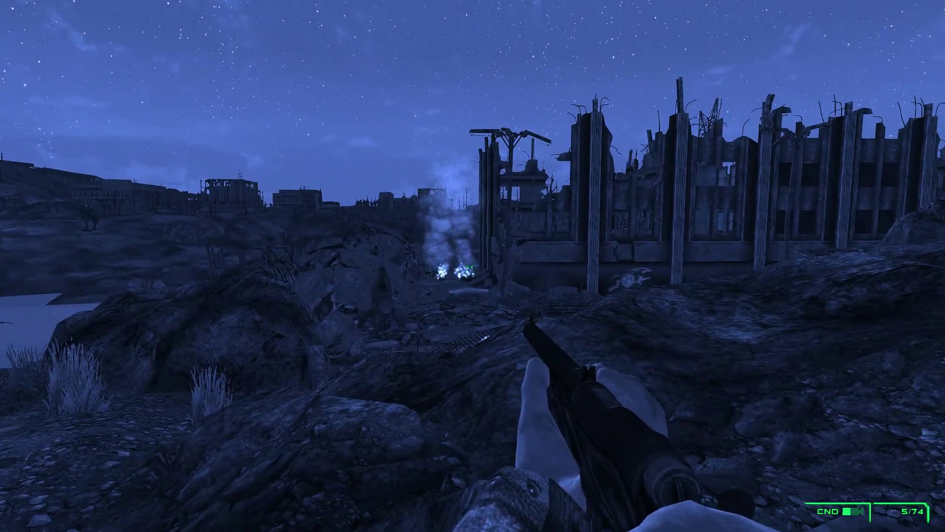
key("w")
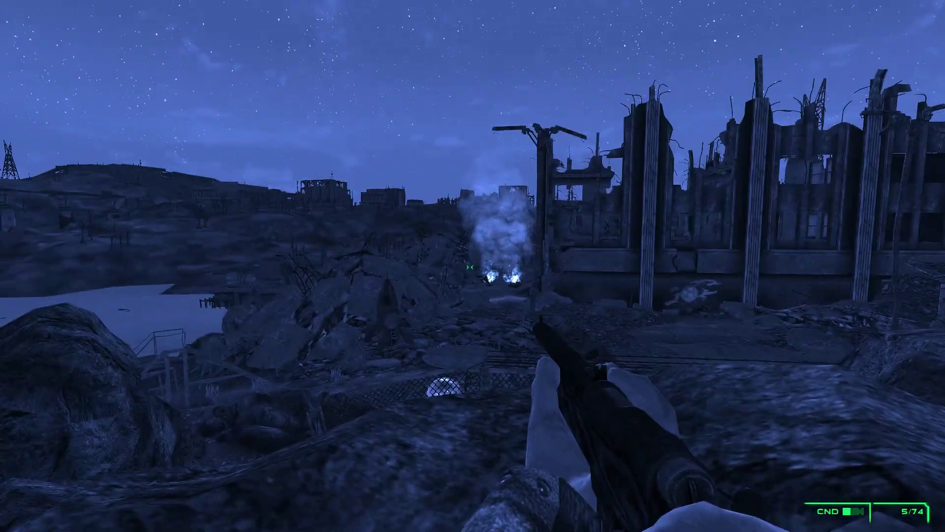